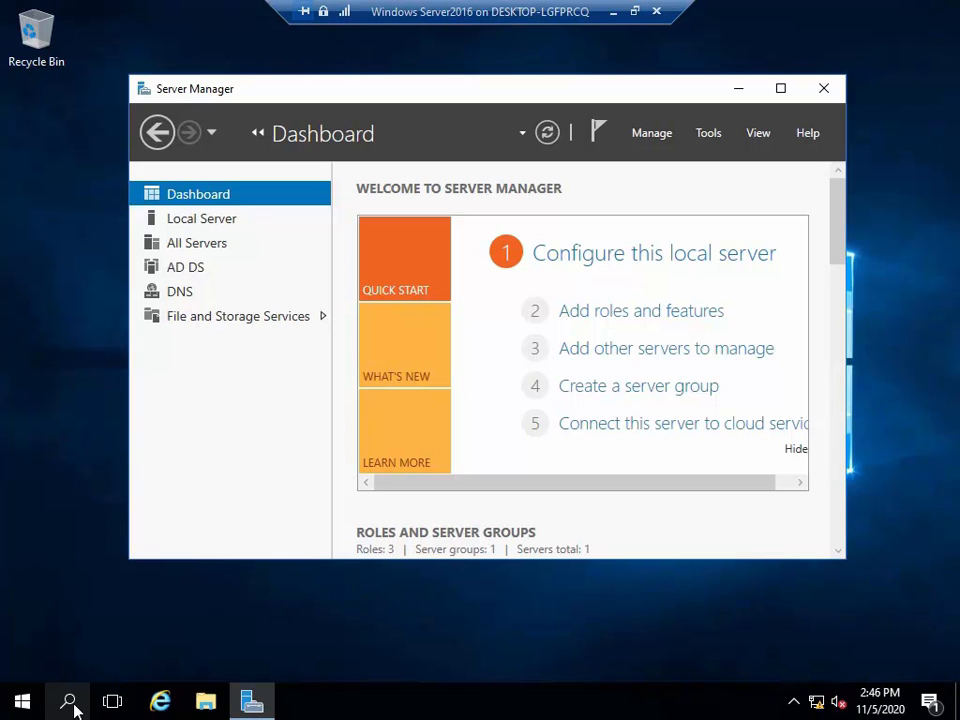
- Launch an empty Microsoft Management Console by running the mmc command
left_click(69, 702)
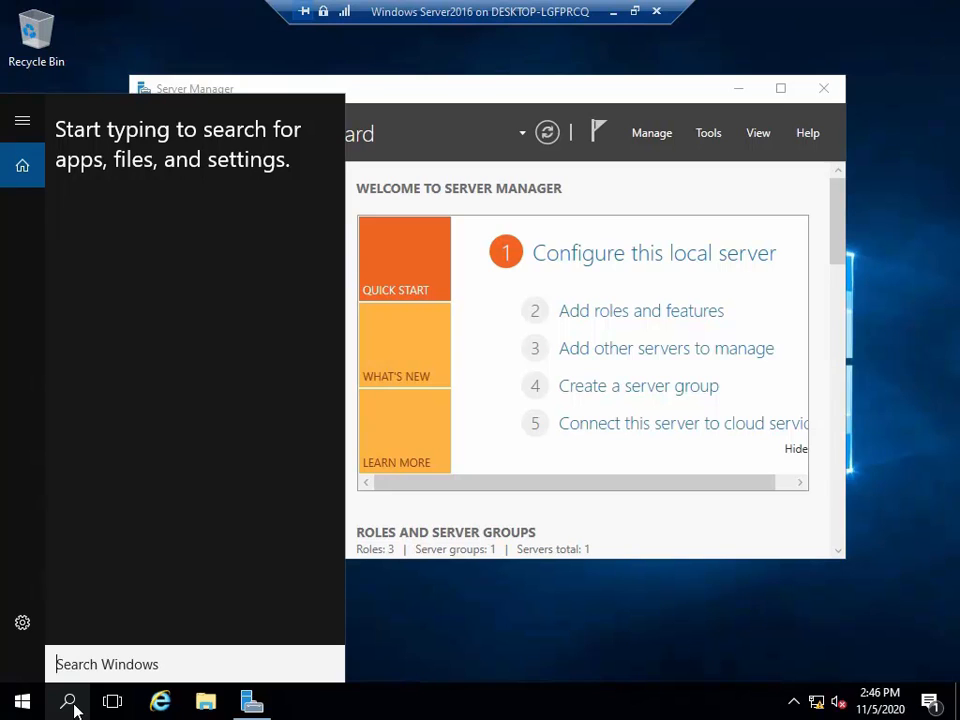
type("run")
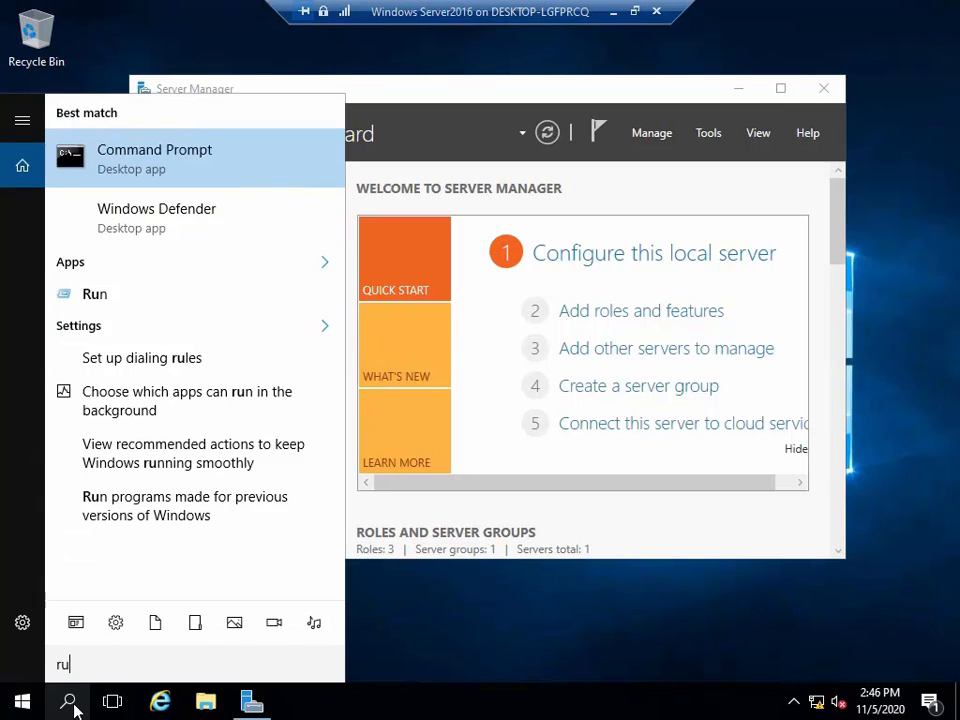
left_click(80, 297)
type("mmc")
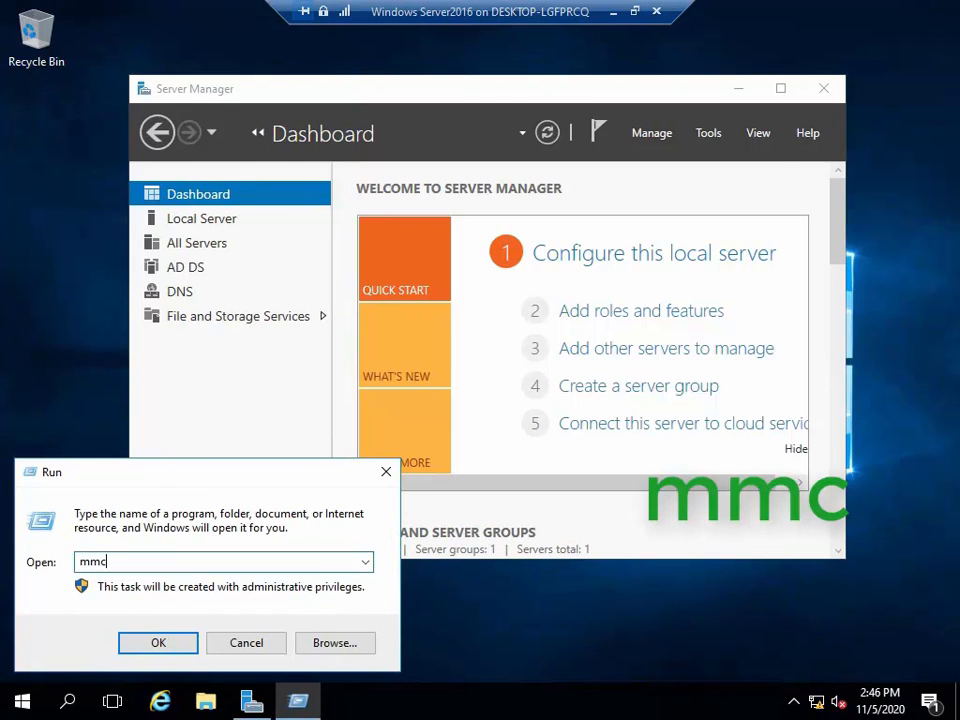
key("Return")
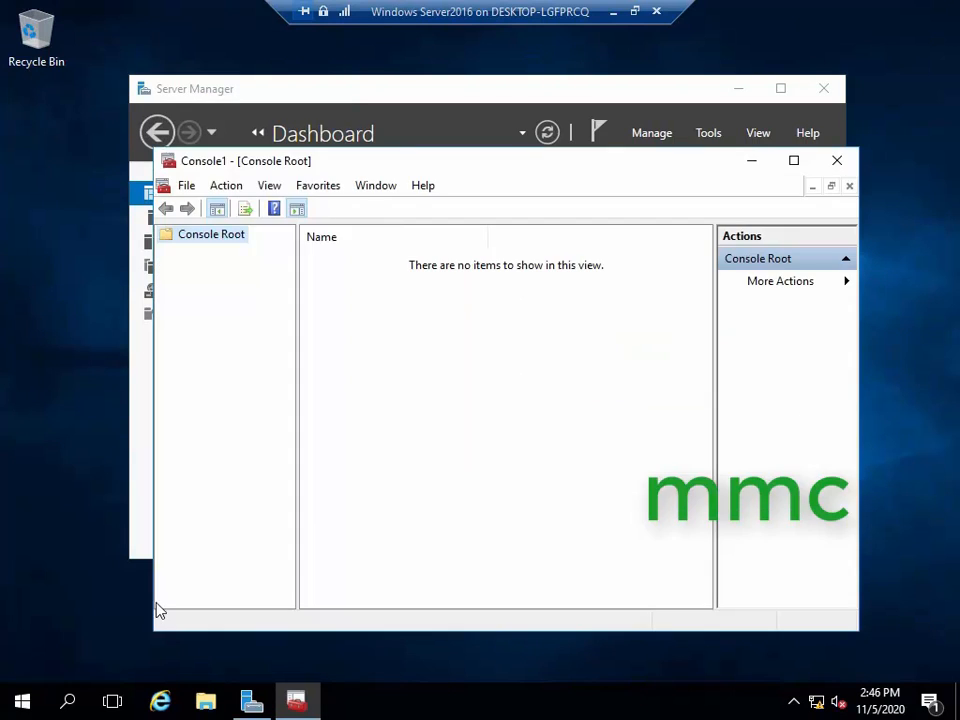
- Check the console's available snap-ins for Active Directory Schema with full names readable, and close the console without adding any
left_click(182, 186)
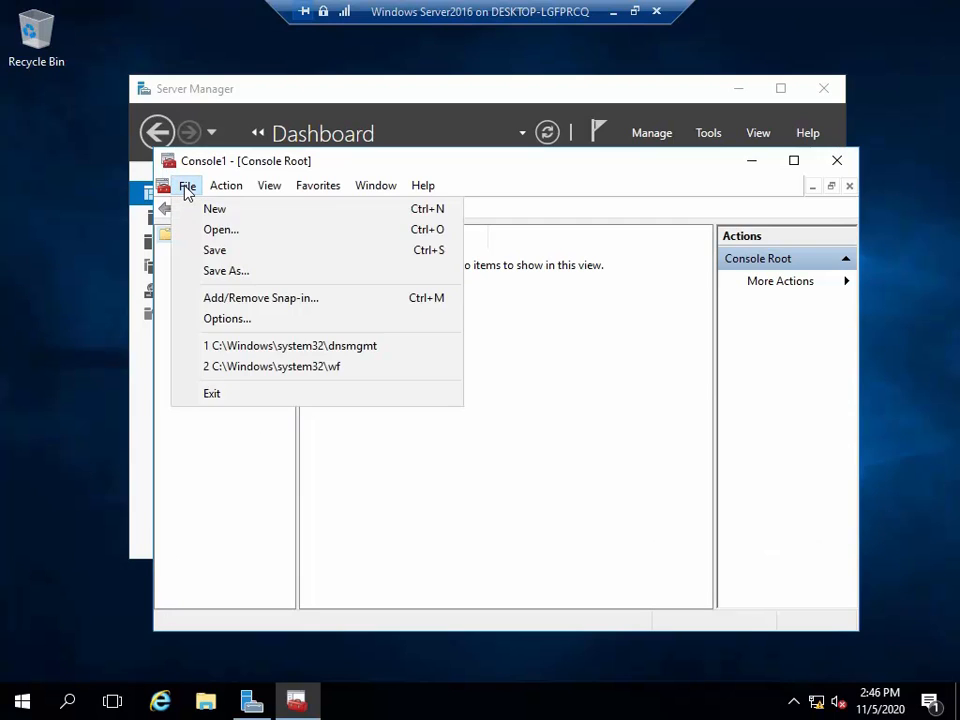
left_click(305, 303)
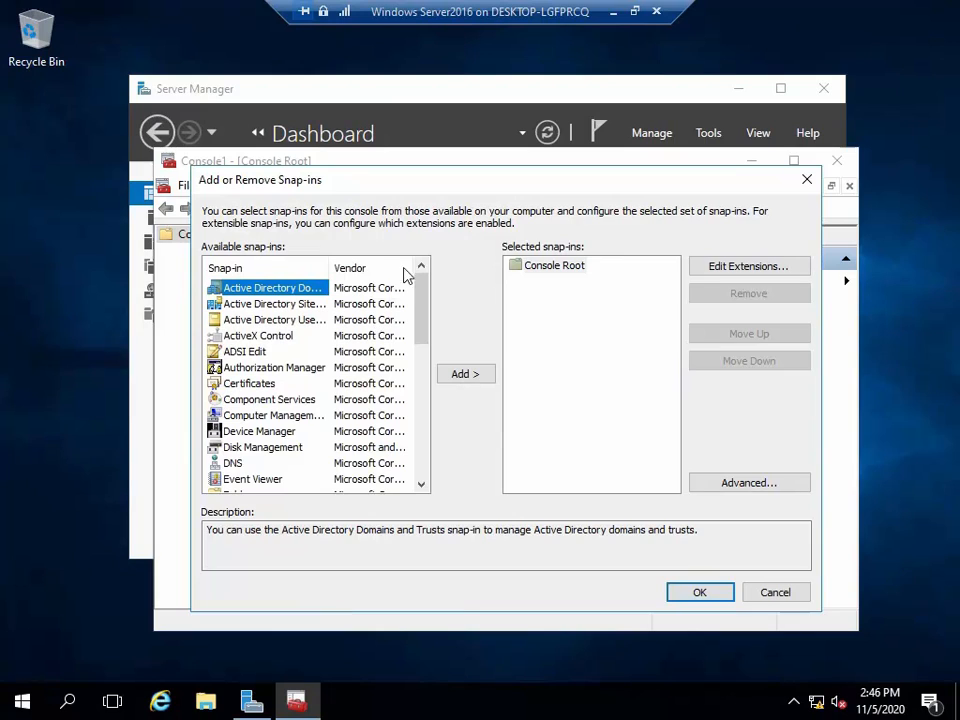
left_click_drag(329, 266, 427, 265)
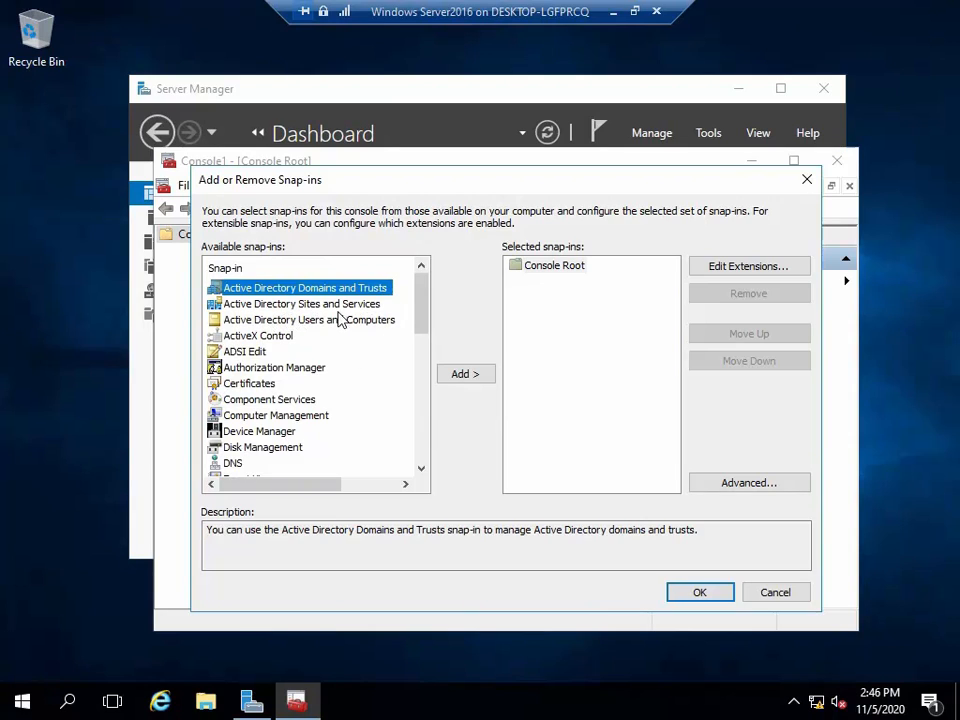
left_click(765, 593)
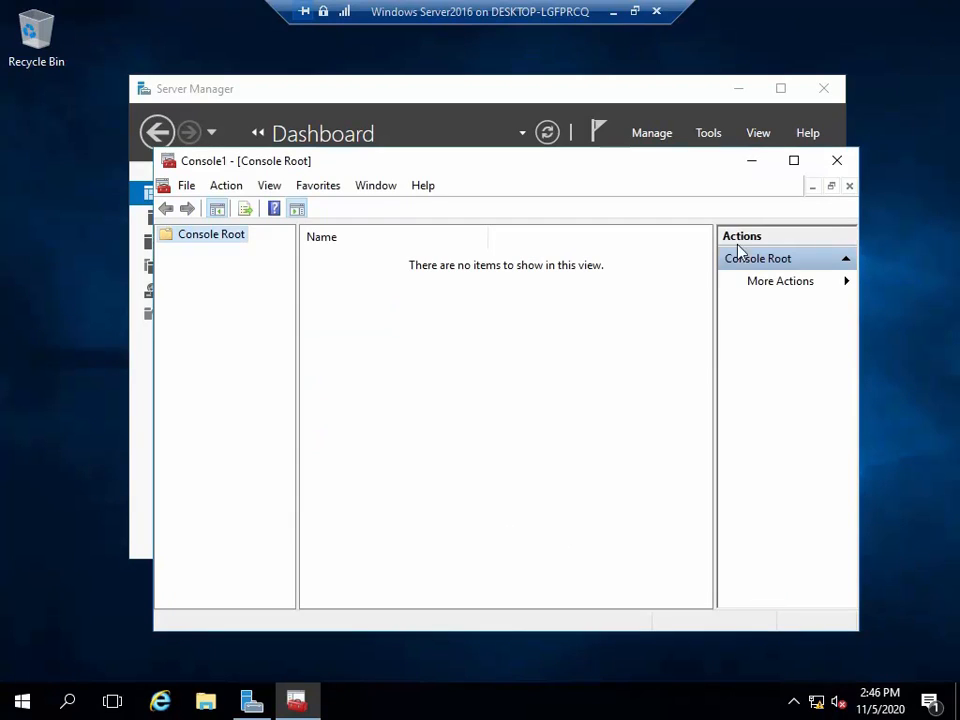
left_click(838, 163)
- Register the Active Directory Schema library by running regsvr32 schmmgmt.dll, and dismiss the result message
left_click(64, 708)
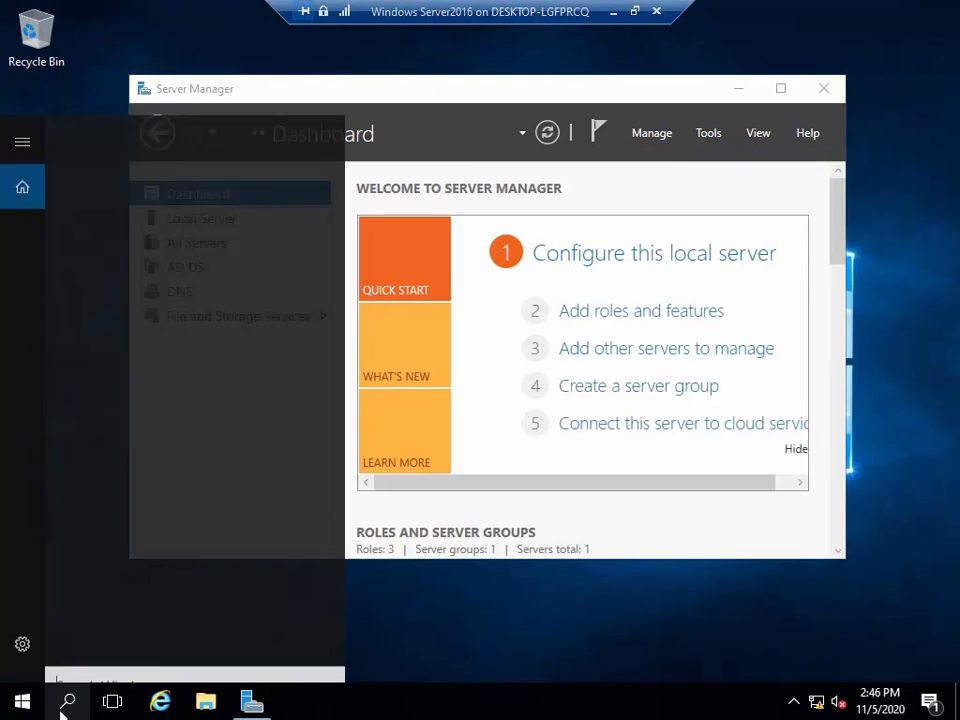
type("run")
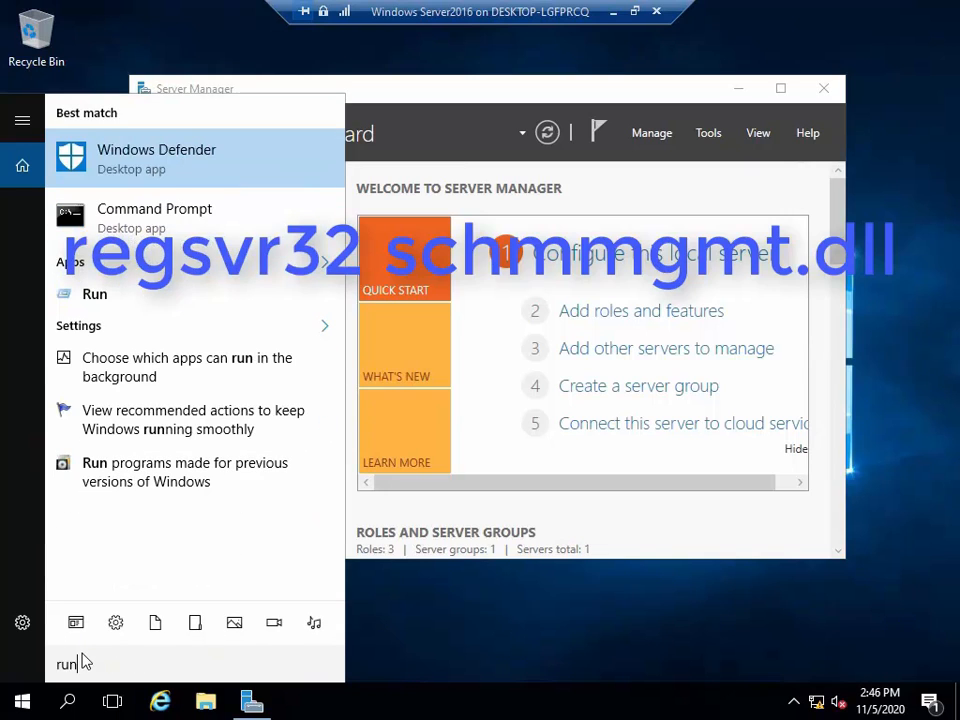
left_click(144, 295)
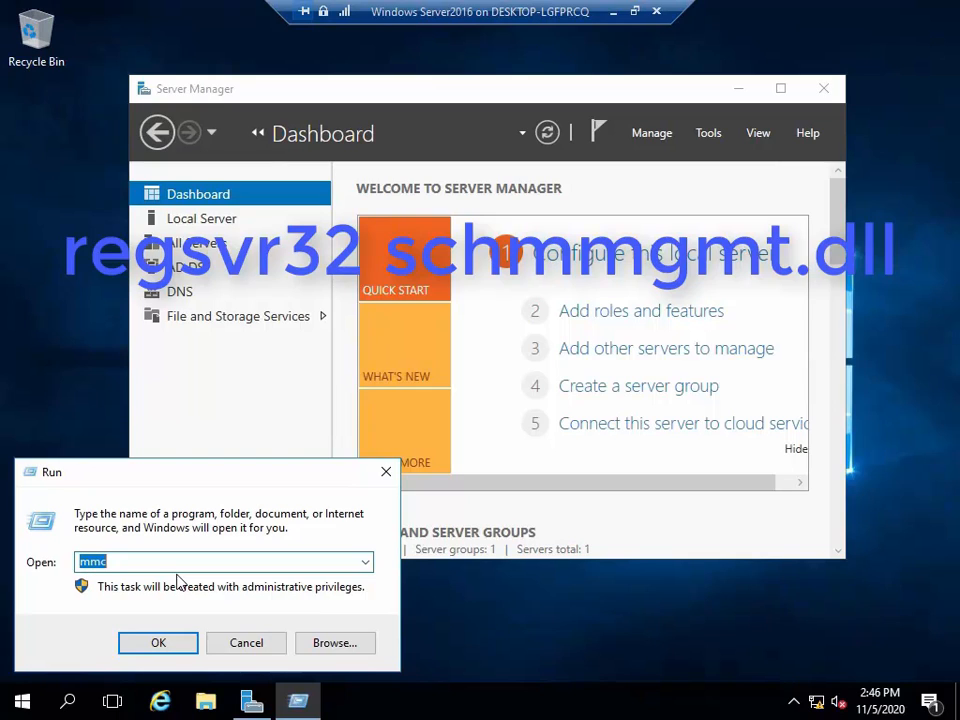
type("regsv")
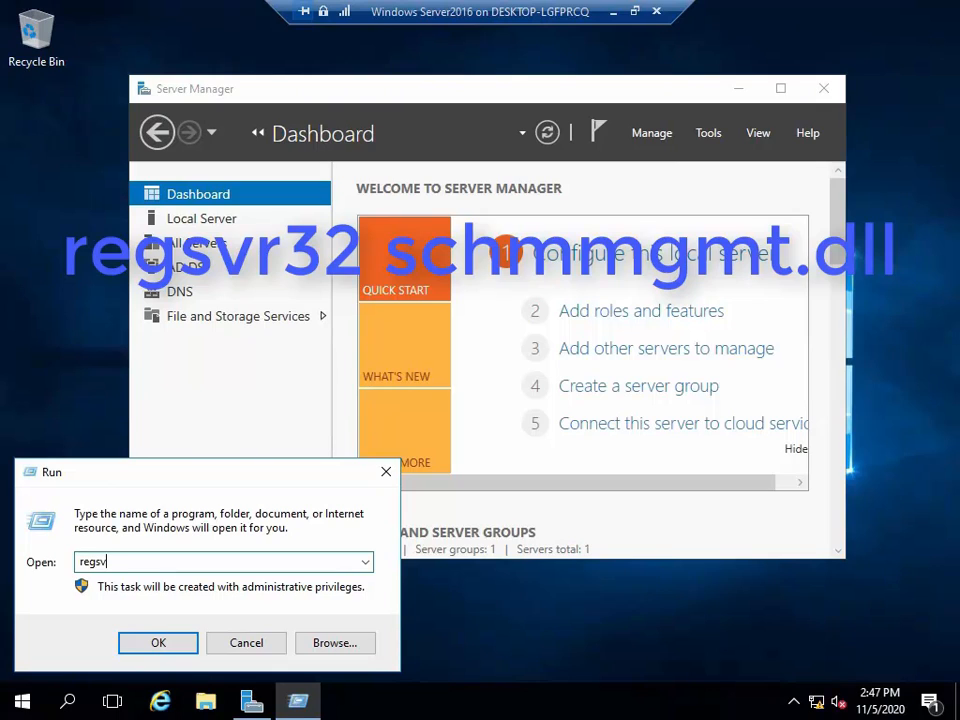
type("r32 schmmgmt")
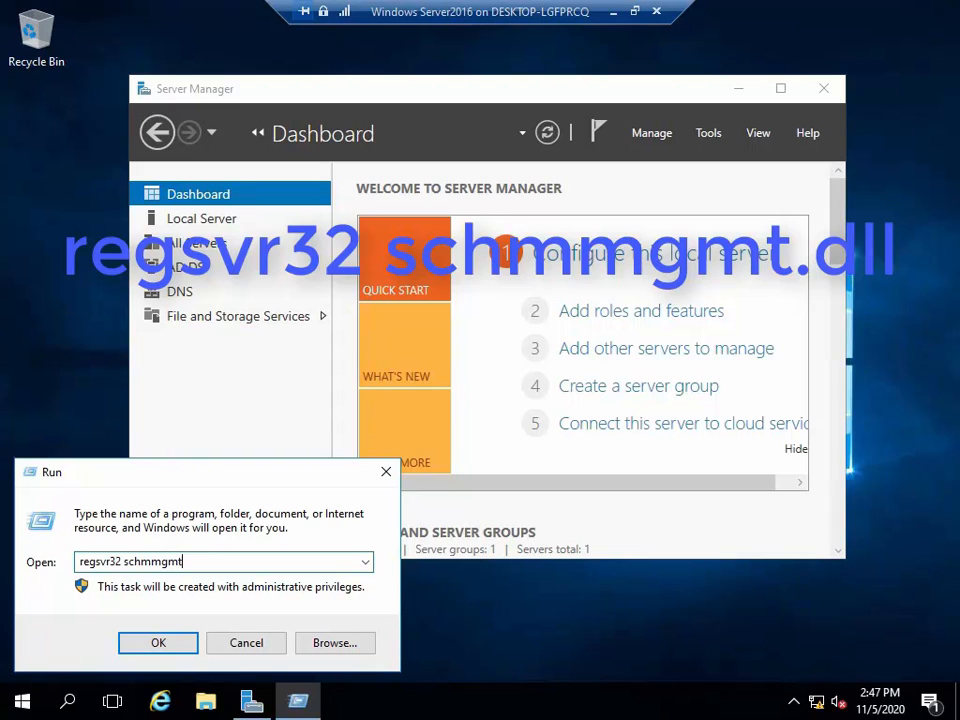
type(".dll")
key("Return")
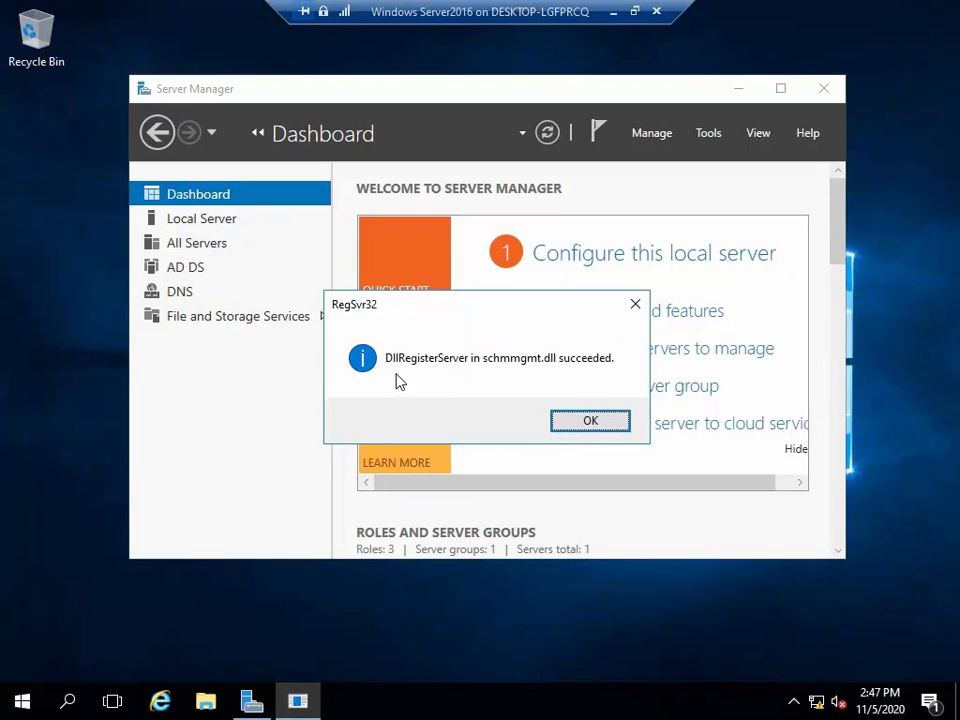
left_click(588, 422)
- Open a new Microsoft Management Console by running mmc again
left_click(70, 703)
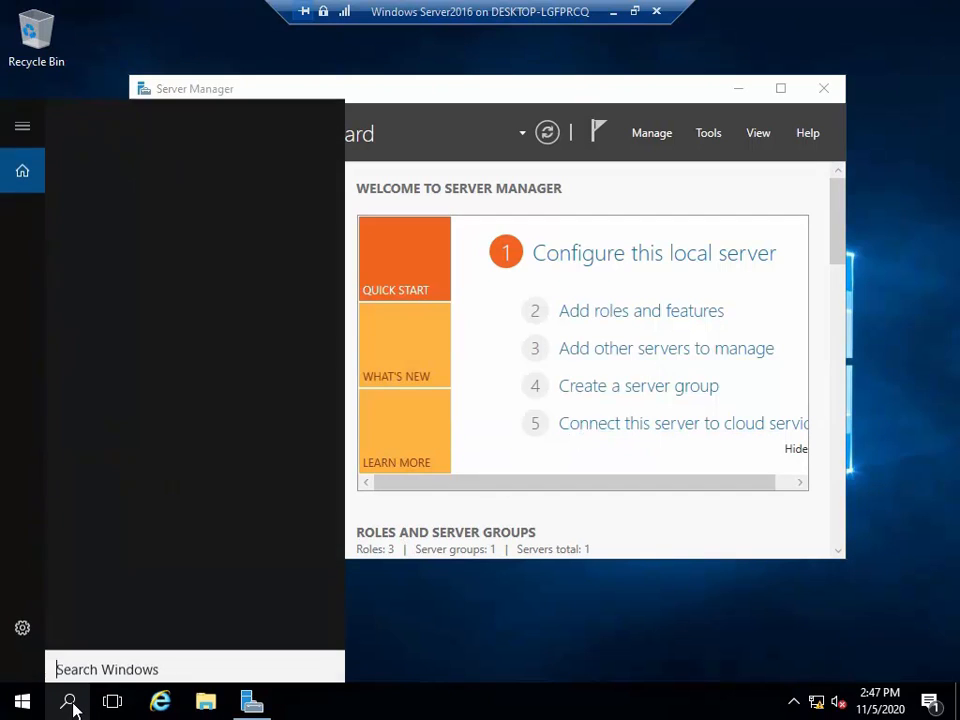
type("run")
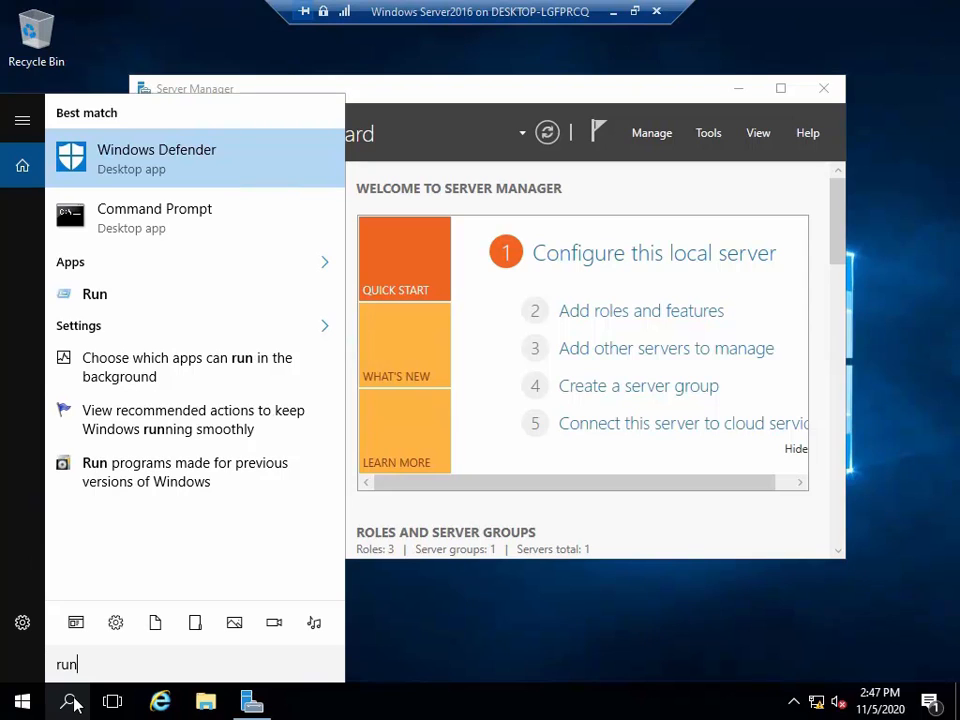
left_click(90, 296)
type("mmc")
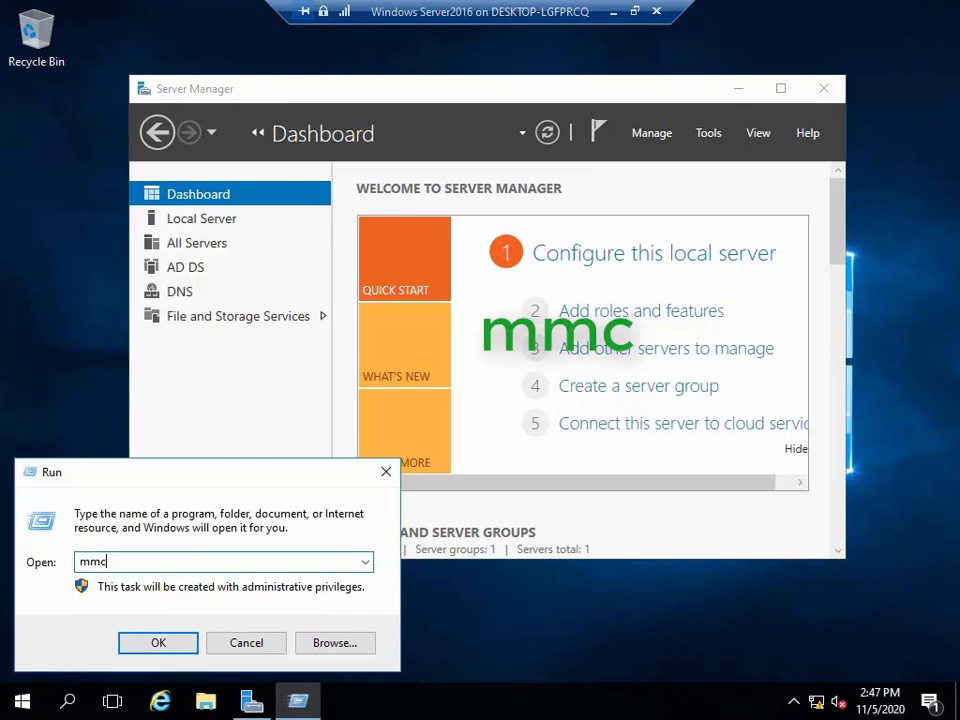
key("Return")
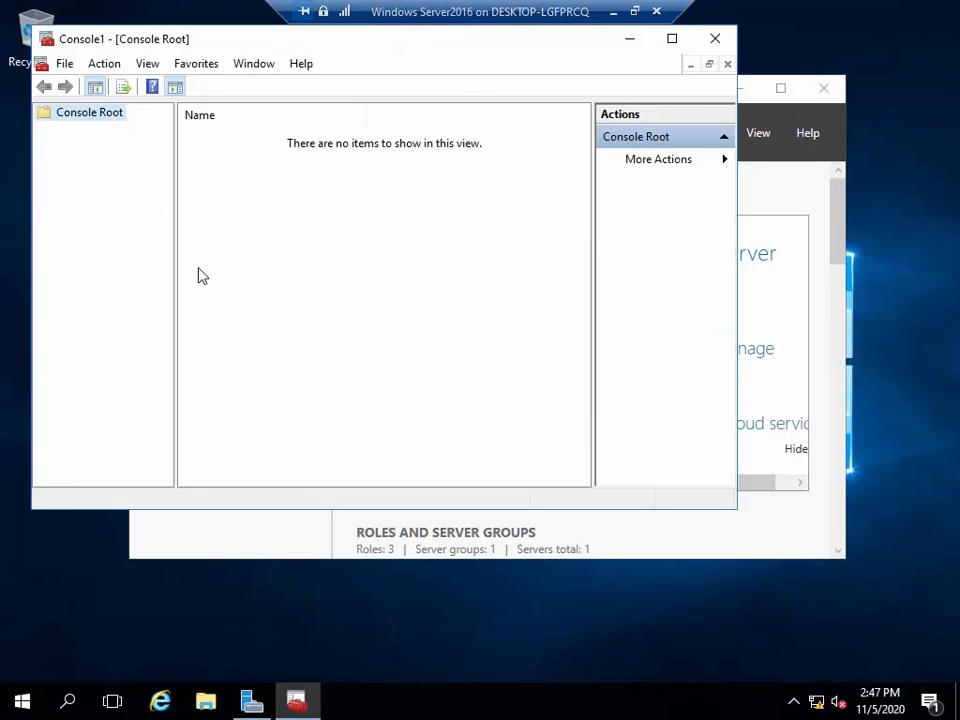
- Add the Active Directory Schema snap-in to the console root
left_click(65, 64)
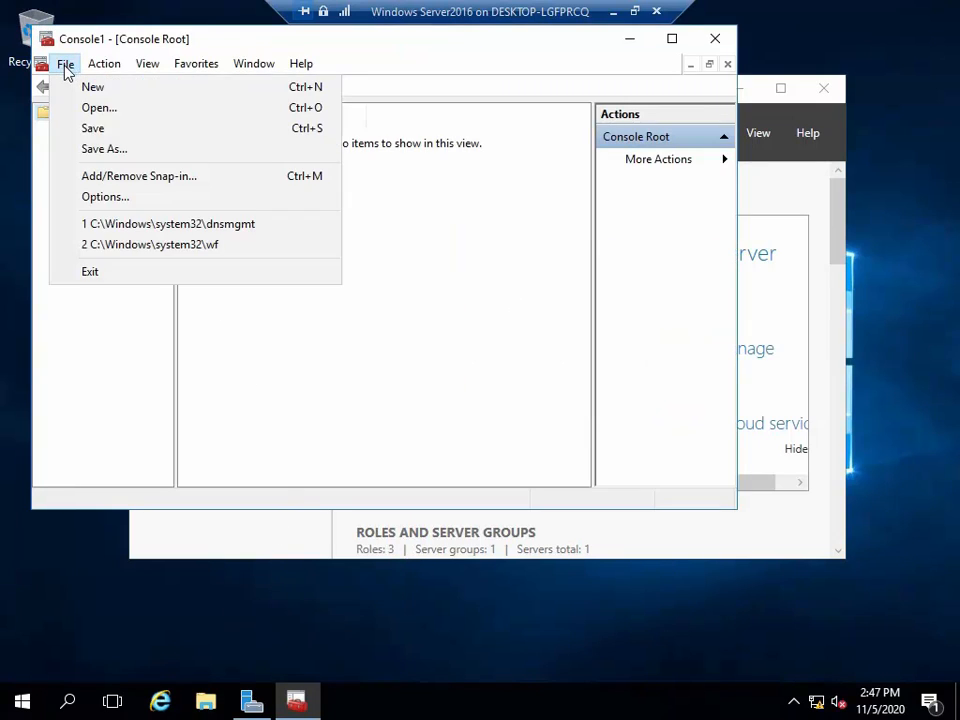
left_click(135, 180)
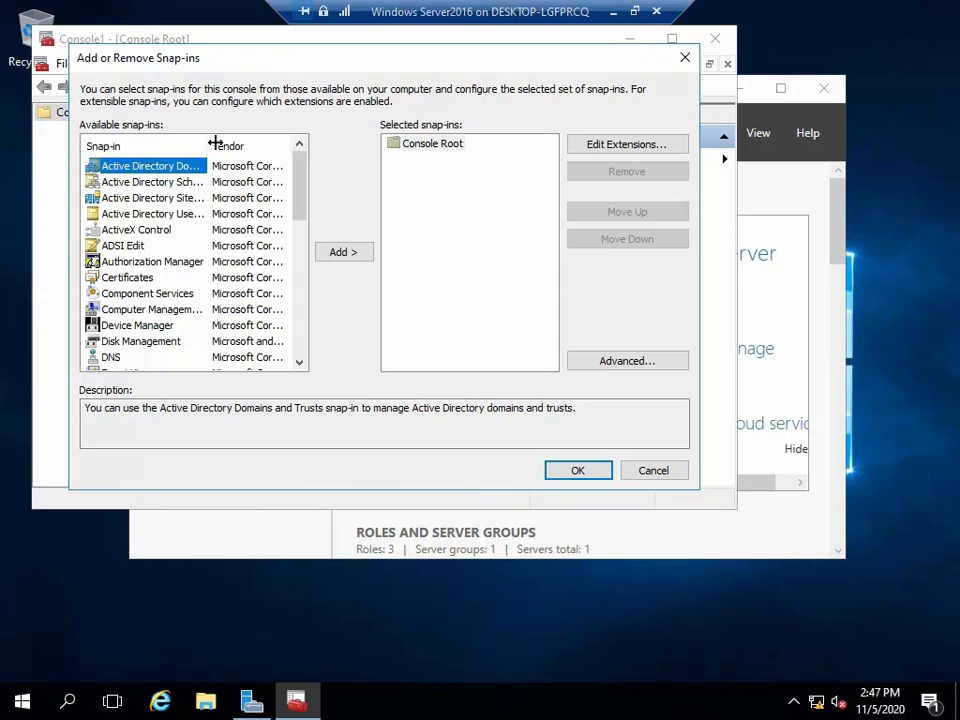
left_click_drag(278, 144, 284, 144)
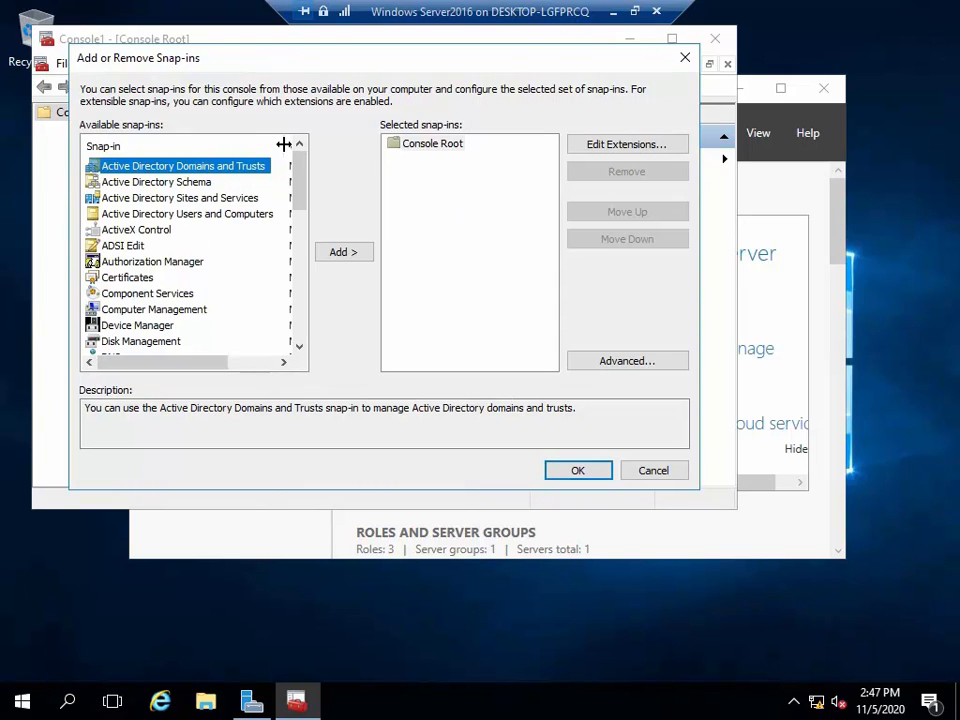
left_click(142, 183)
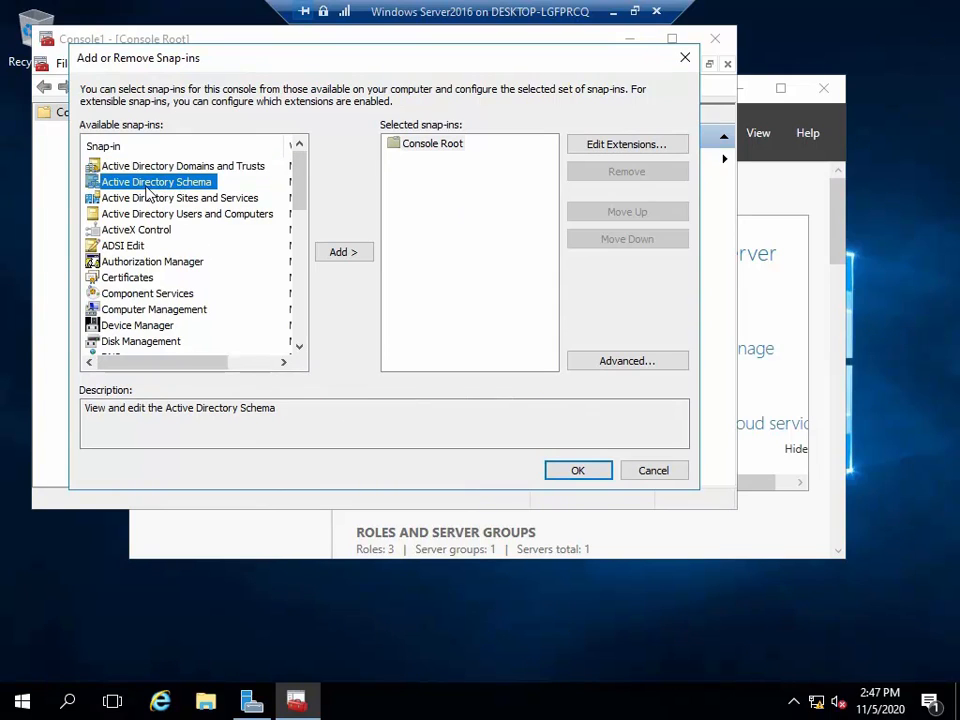
left_click(350, 258)
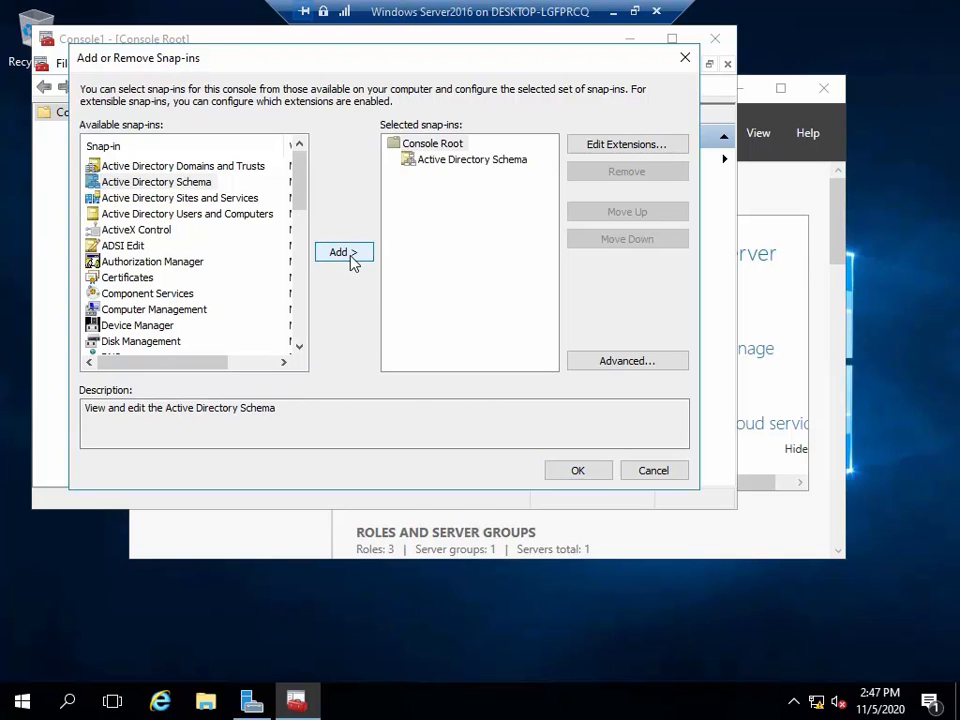
left_click(578, 472)
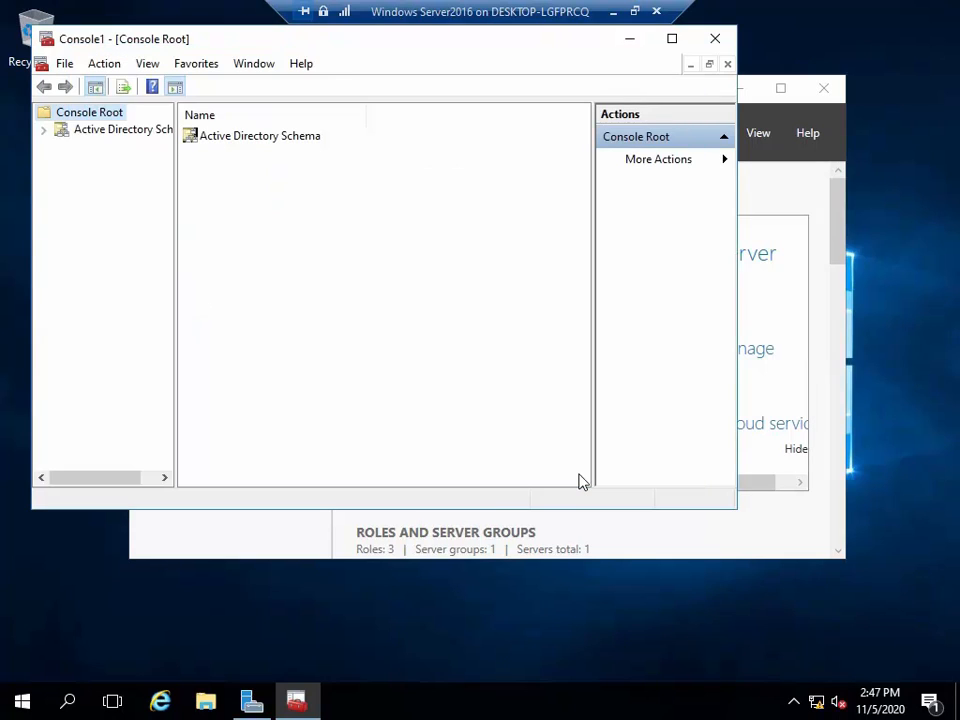
- Expand the schema's Classes folder and view the general properties of the user class
double_click(123, 133)
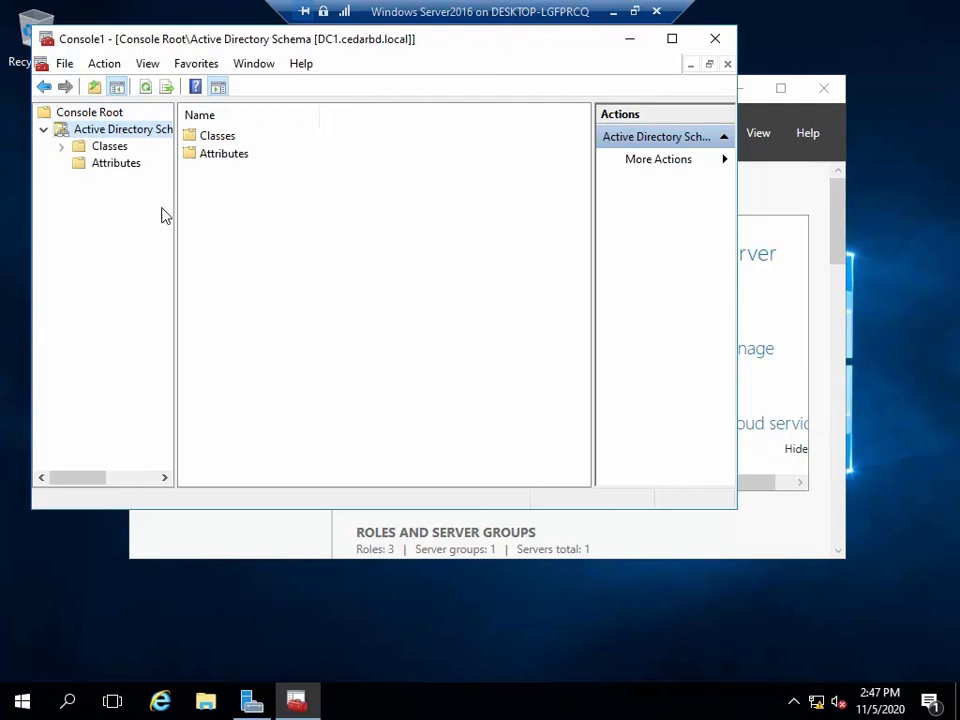
double_click(110, 147)
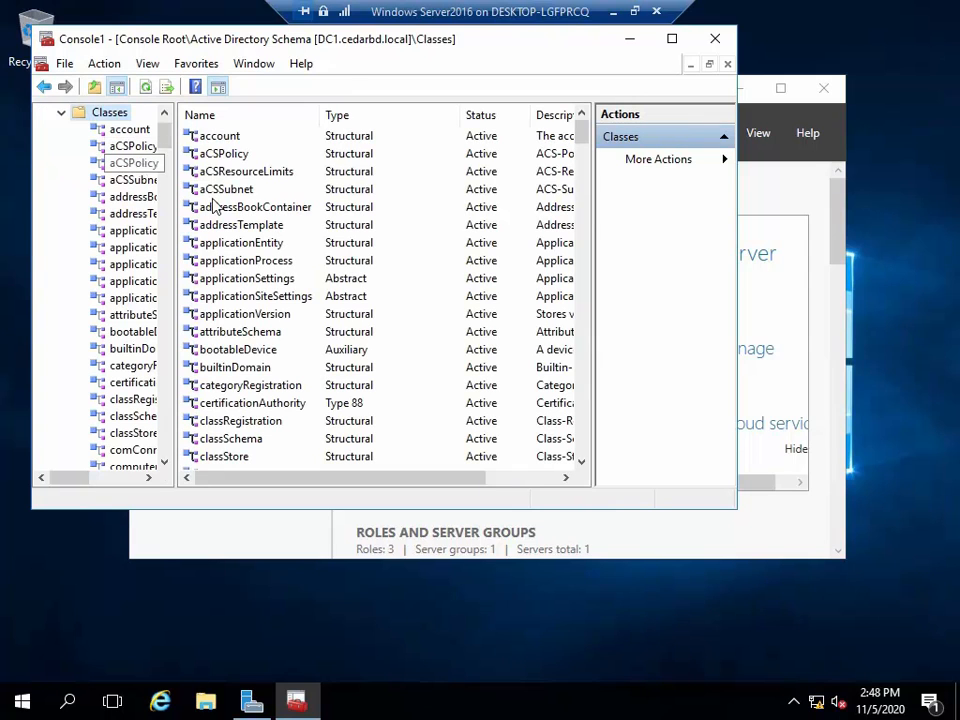
left_click(258, 354)
key("u")
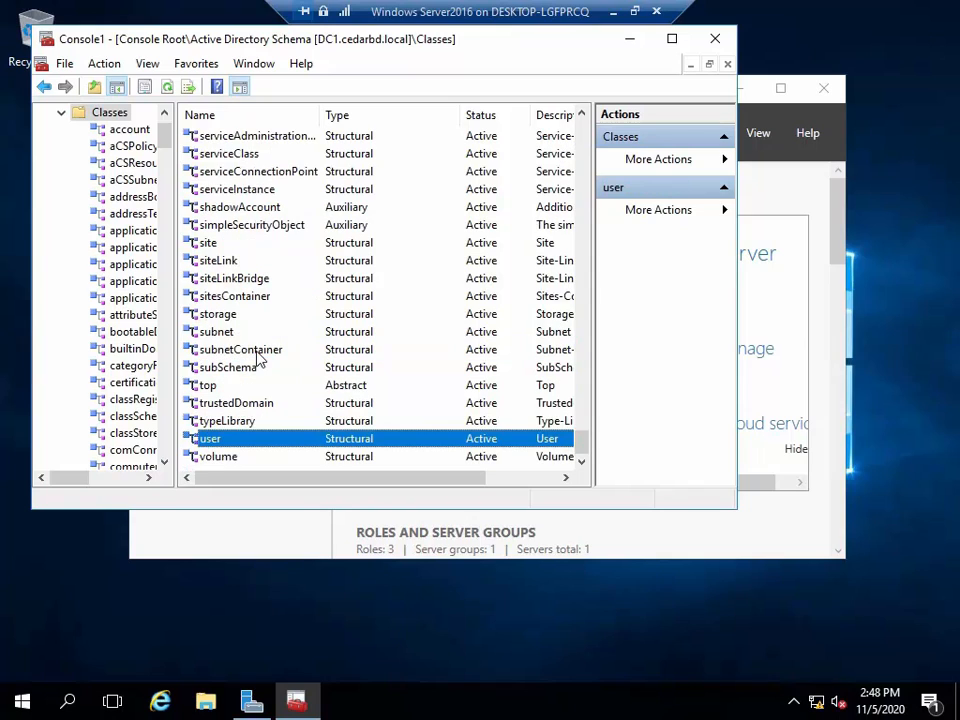
double_click(215, 440)
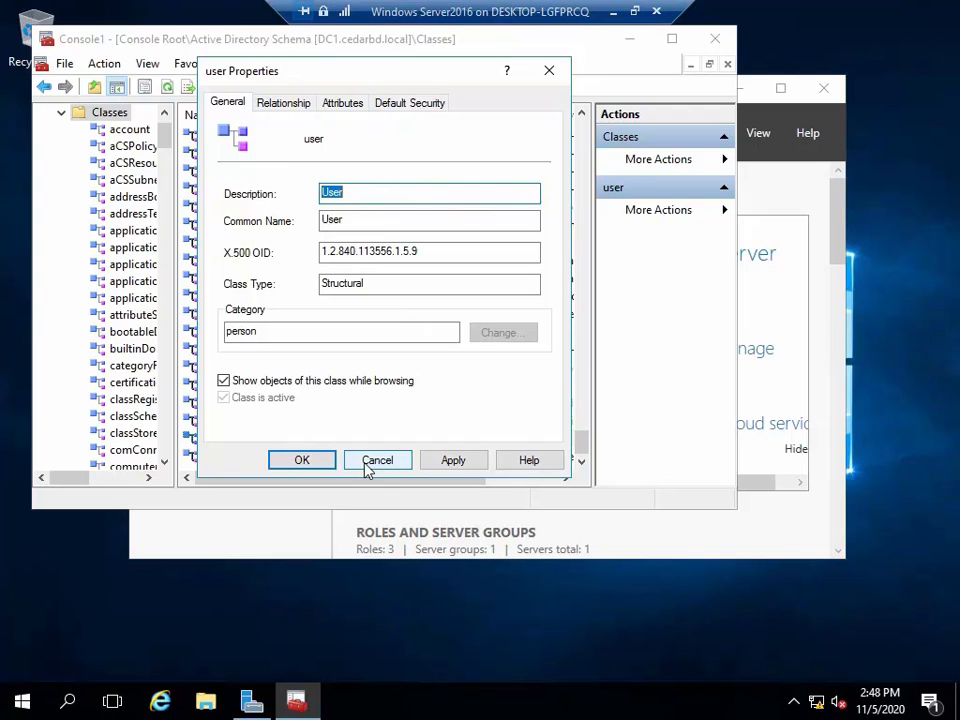
left_click(320, 463)
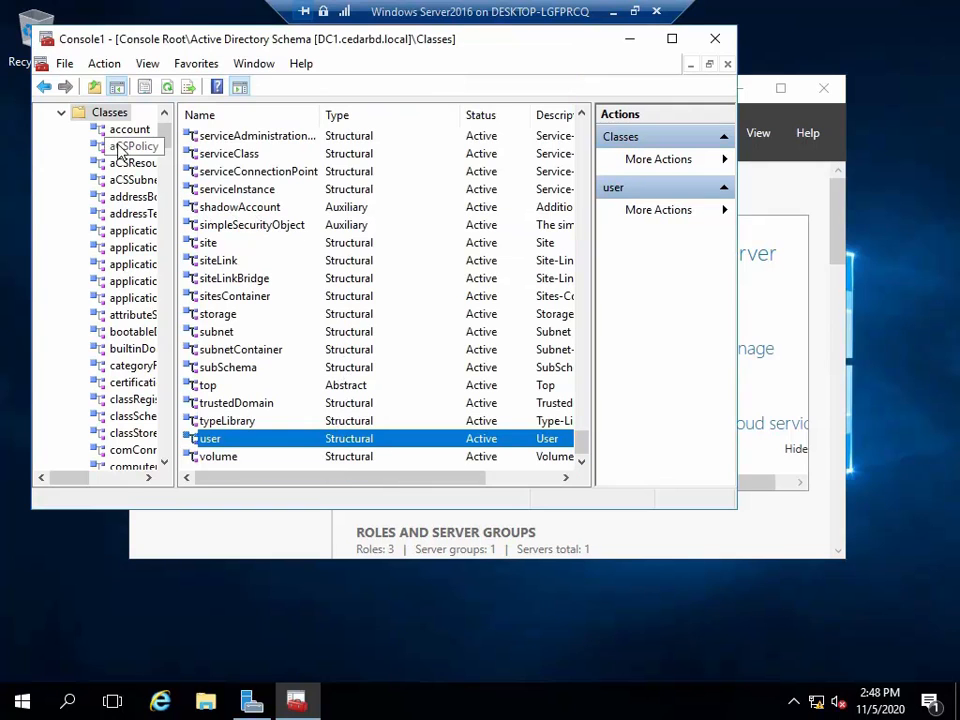
- View the properties of the accountExpires attribute in the Attributes folder, and close the console without saving its settings
left_click(62, 113)
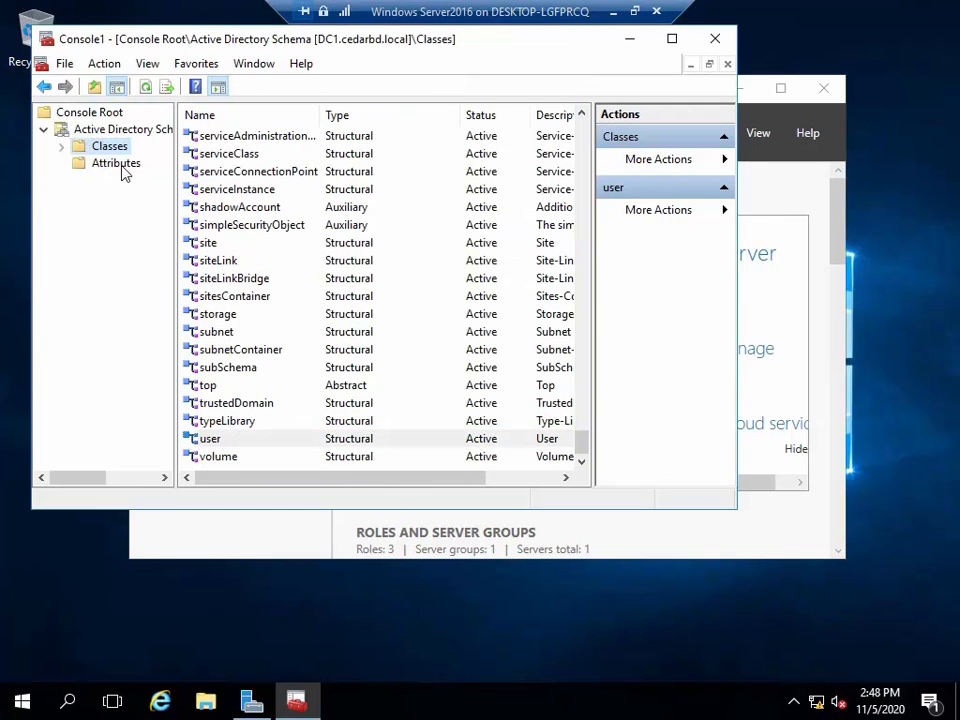
left_click(117, 164)
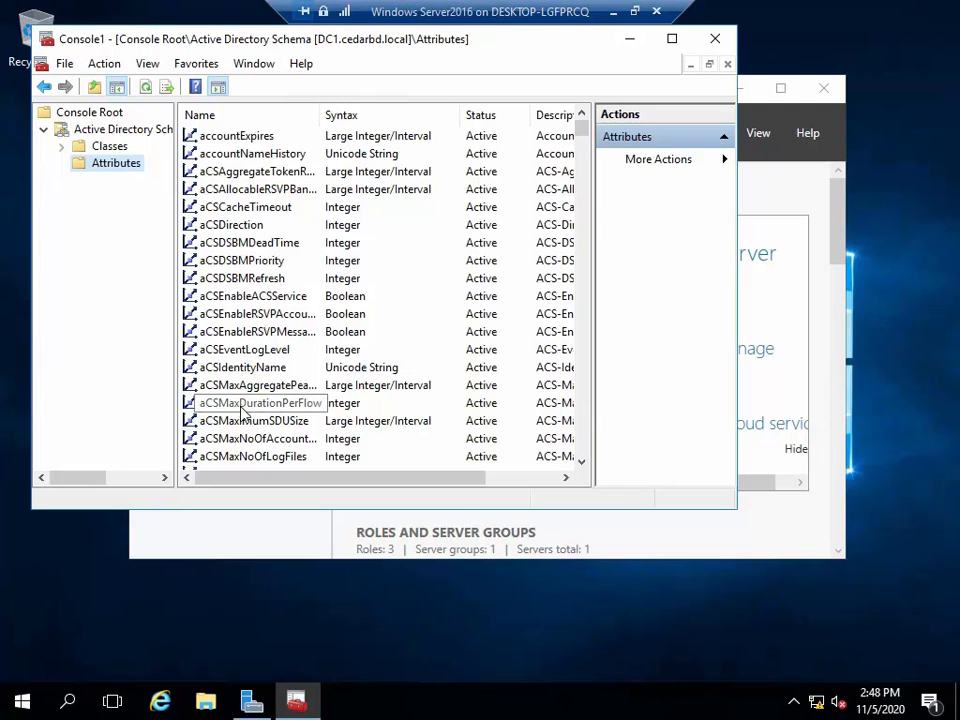
double_click(240, 143)
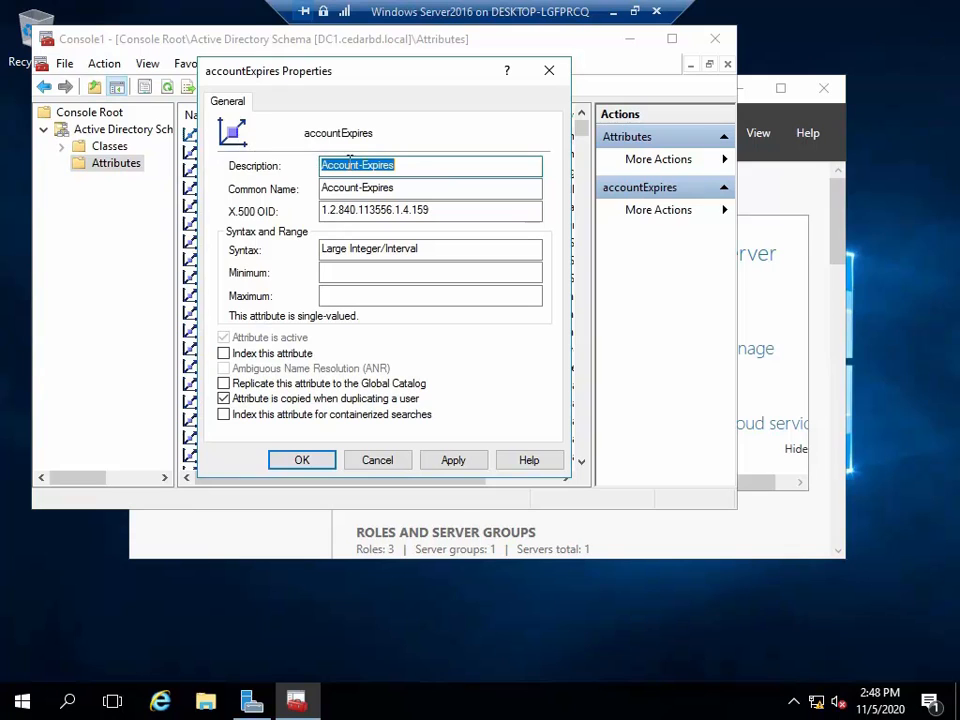
left_click(312, 466)
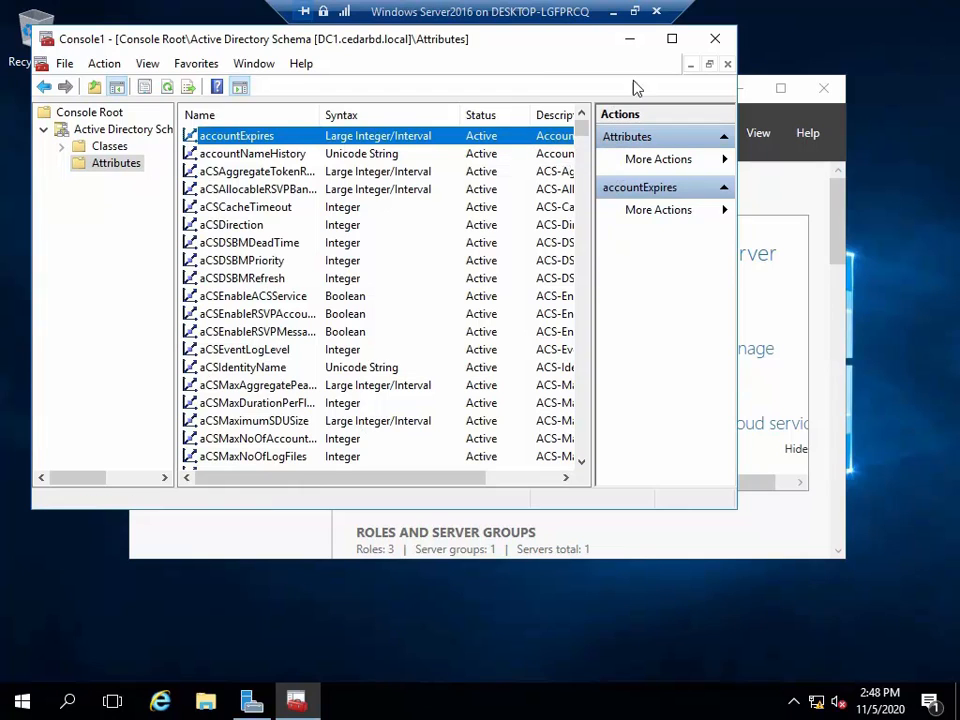
left_click(715, 42)
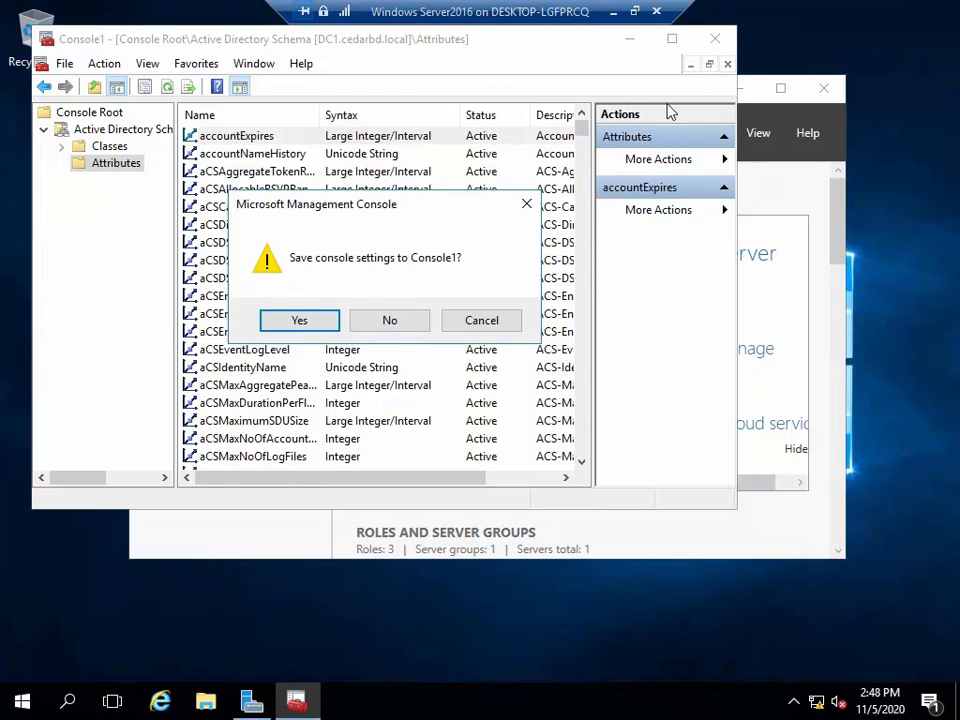
left_click(382, 322)
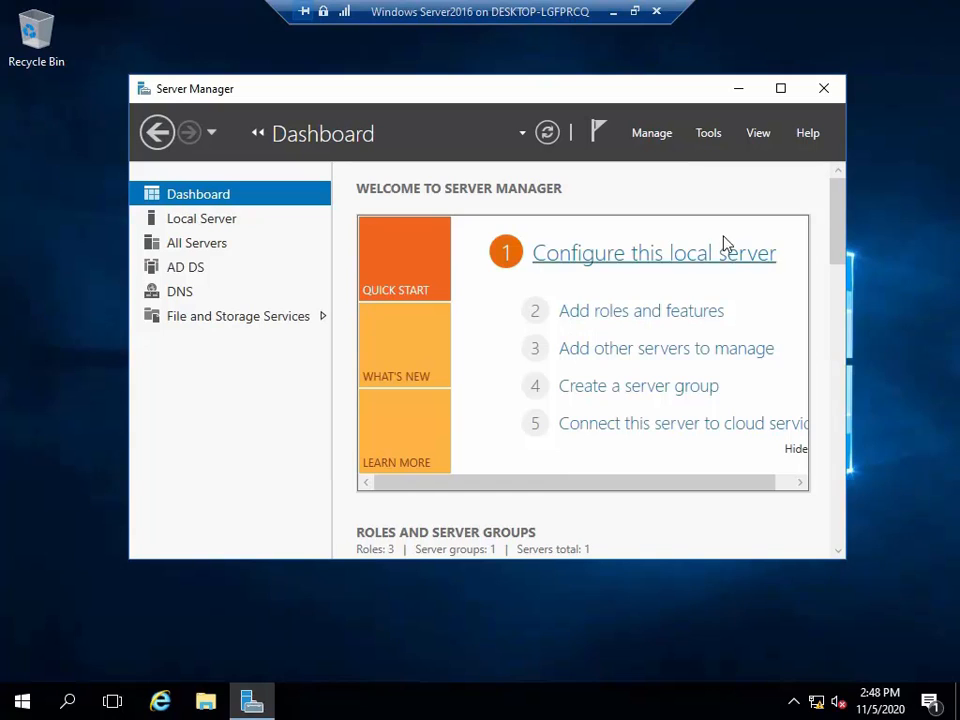
- View the domain naming operations master in Active Directory Domains and Trusts, and close that console
left_click(707, 136)
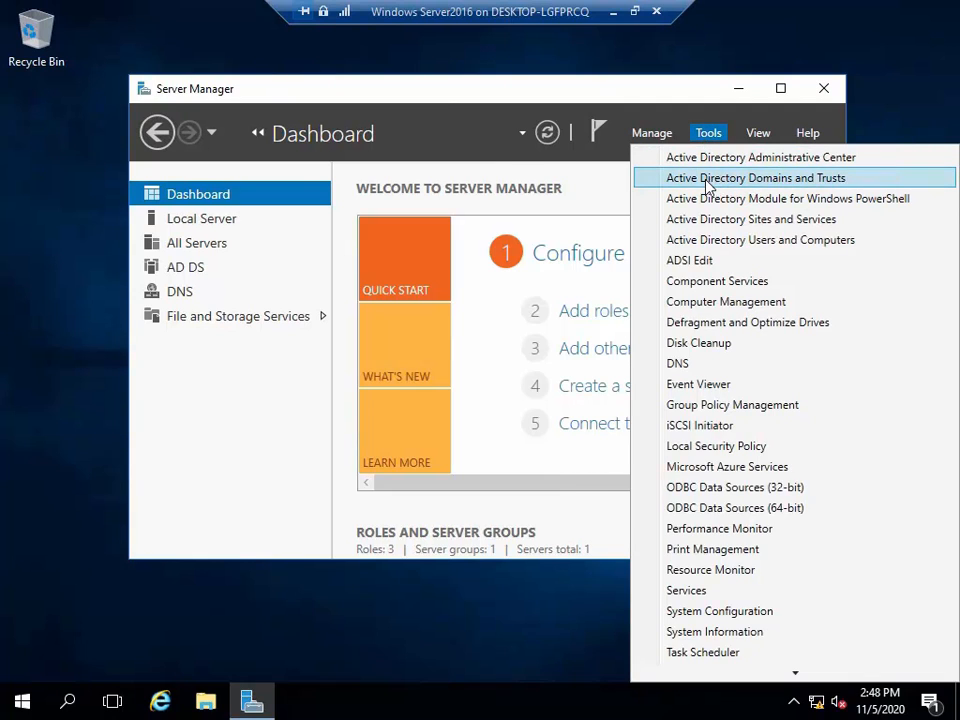
left_click(706, 180)
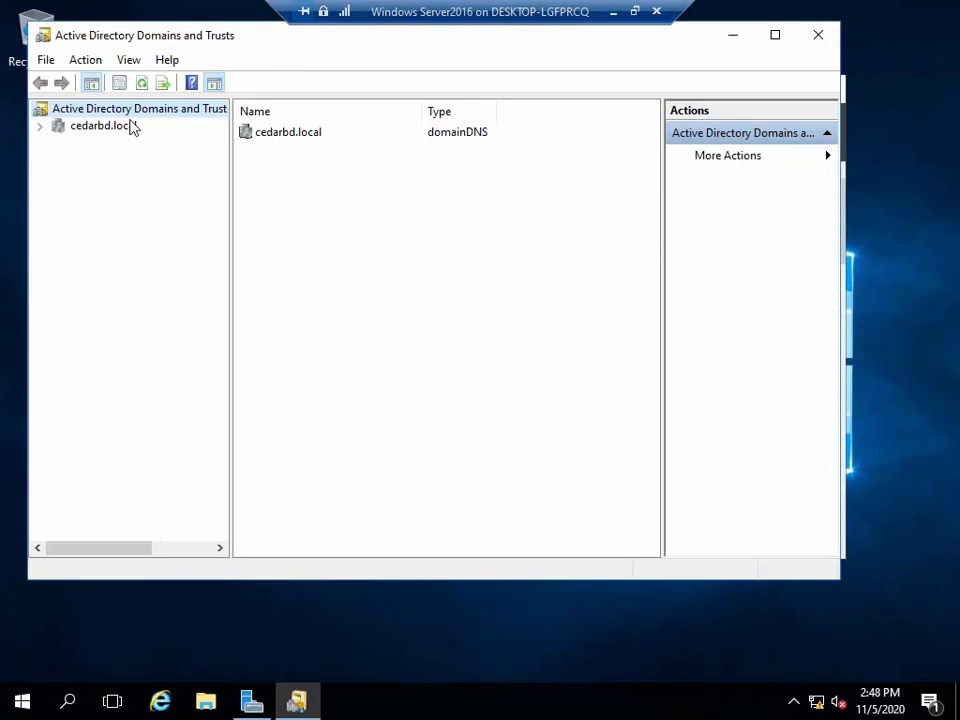
right_click(160, 116)
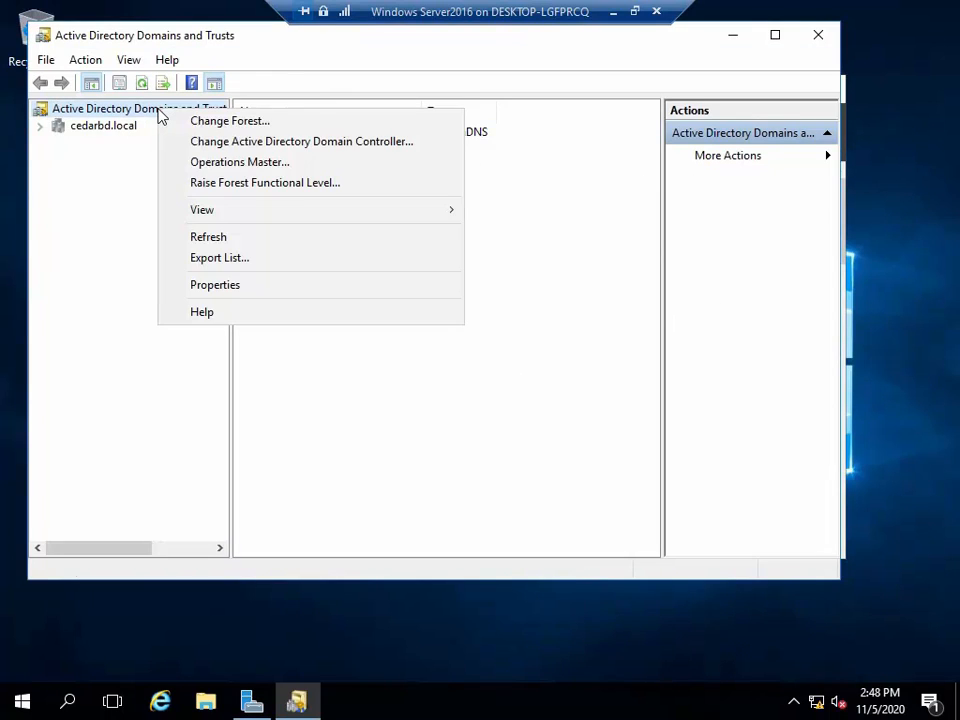
left_click(245, 170)
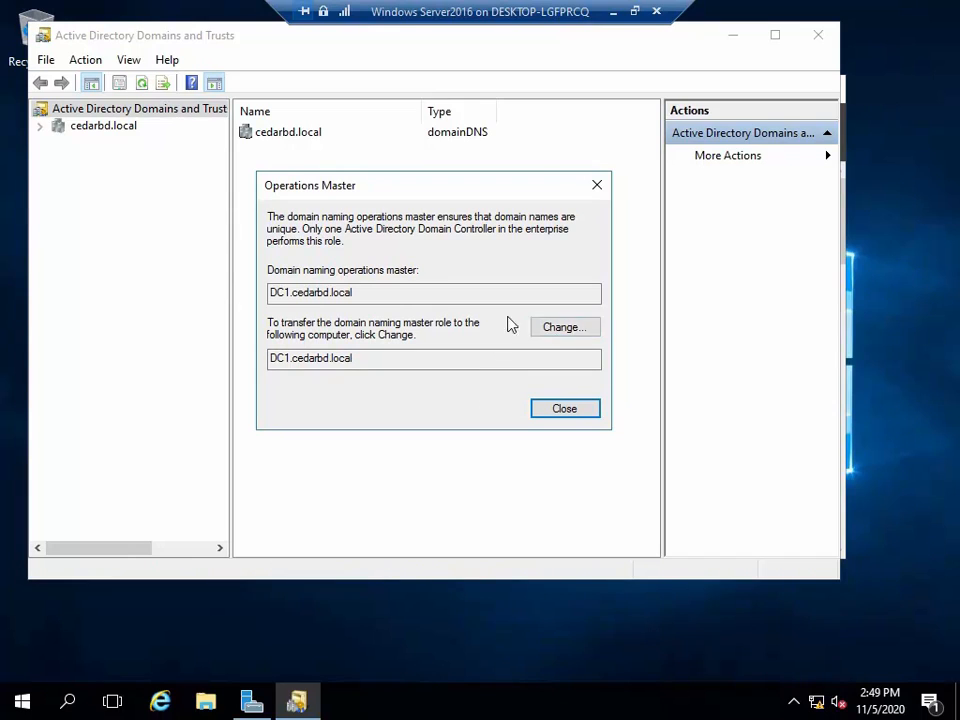
left_click(562, 410)
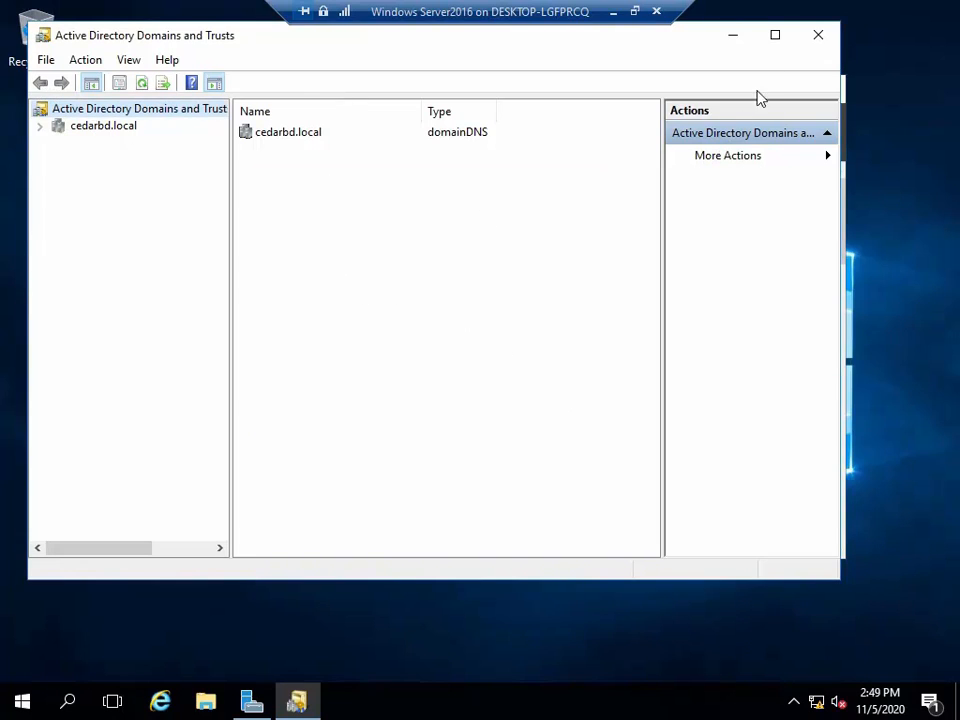
left_click(818, 37)
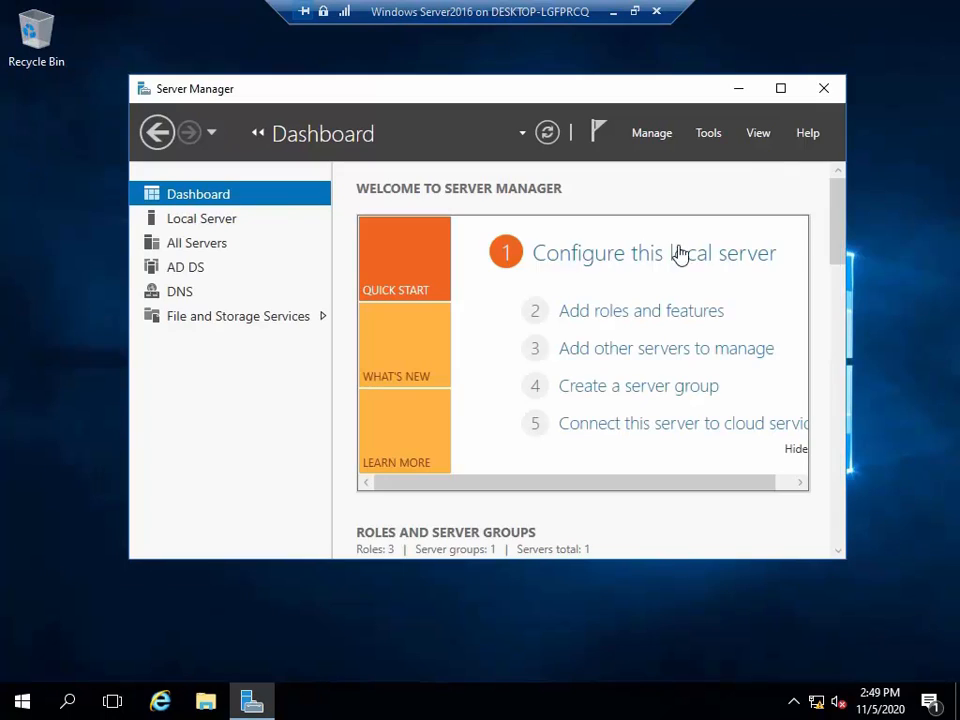
- View the RID, PDC and Infrastructure operations masters of the cedarbd.local domain in Active Directory Users and Computers
left_click(708, 133)
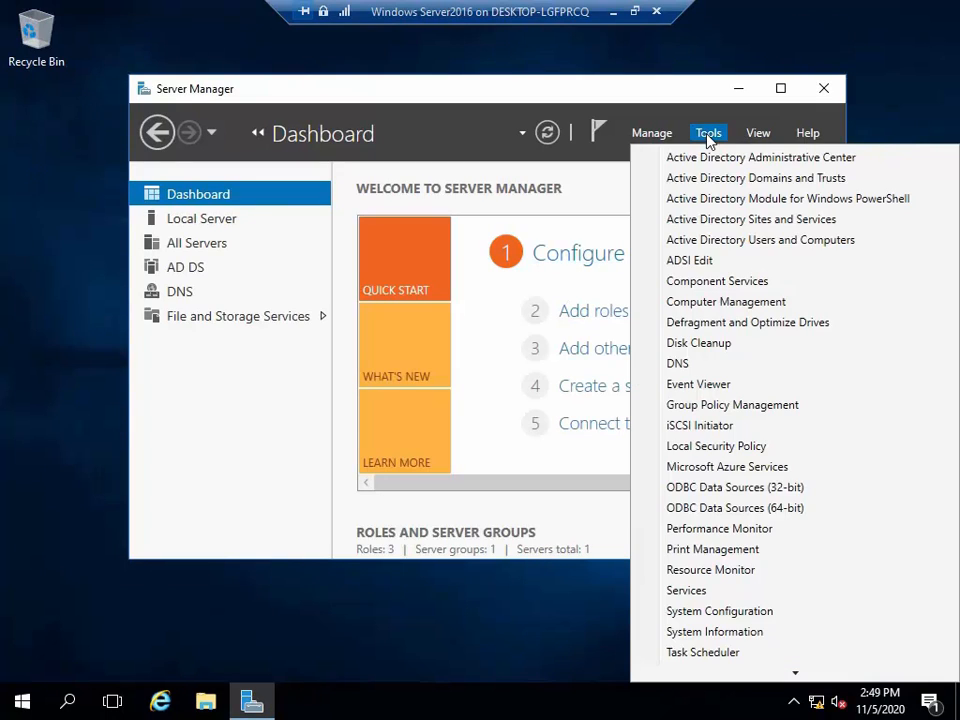
left_click(776, 242)
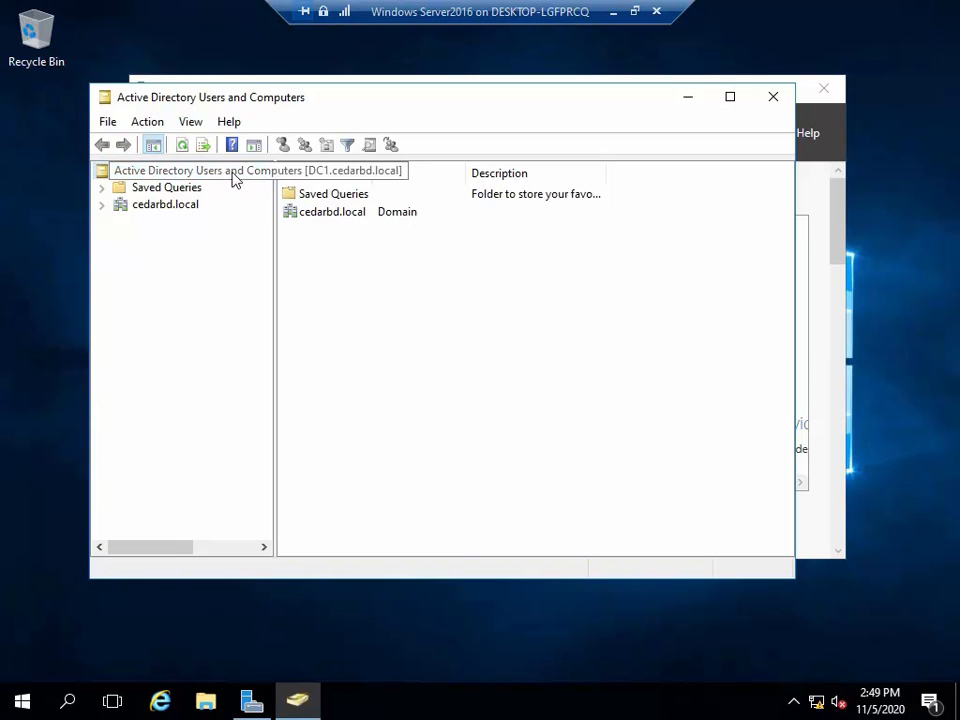
right_click(233, 178)
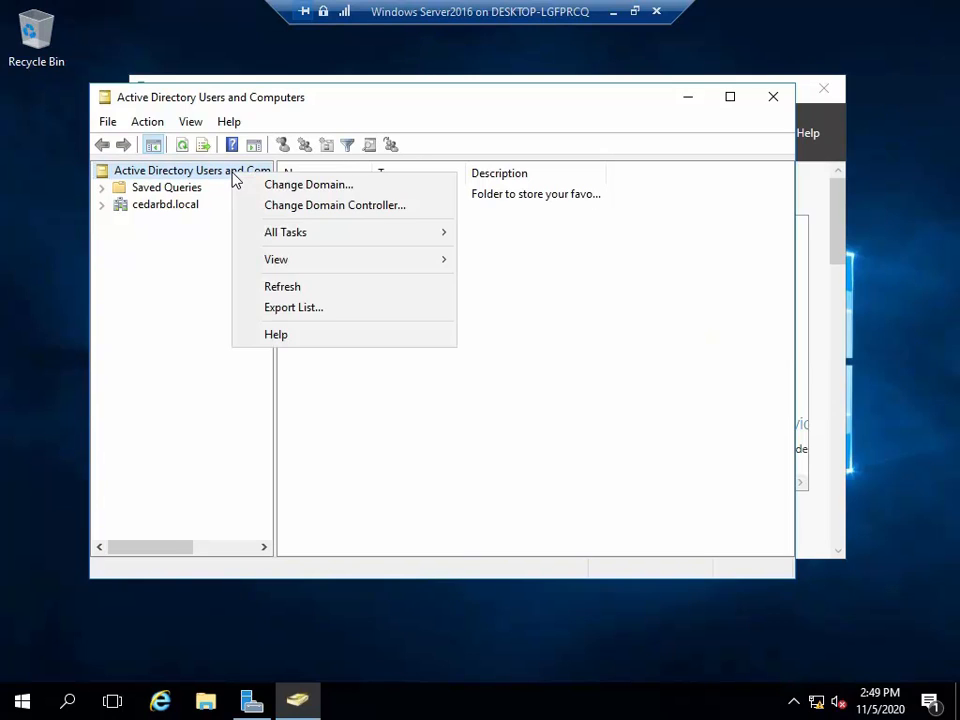
left_click(177, 209)
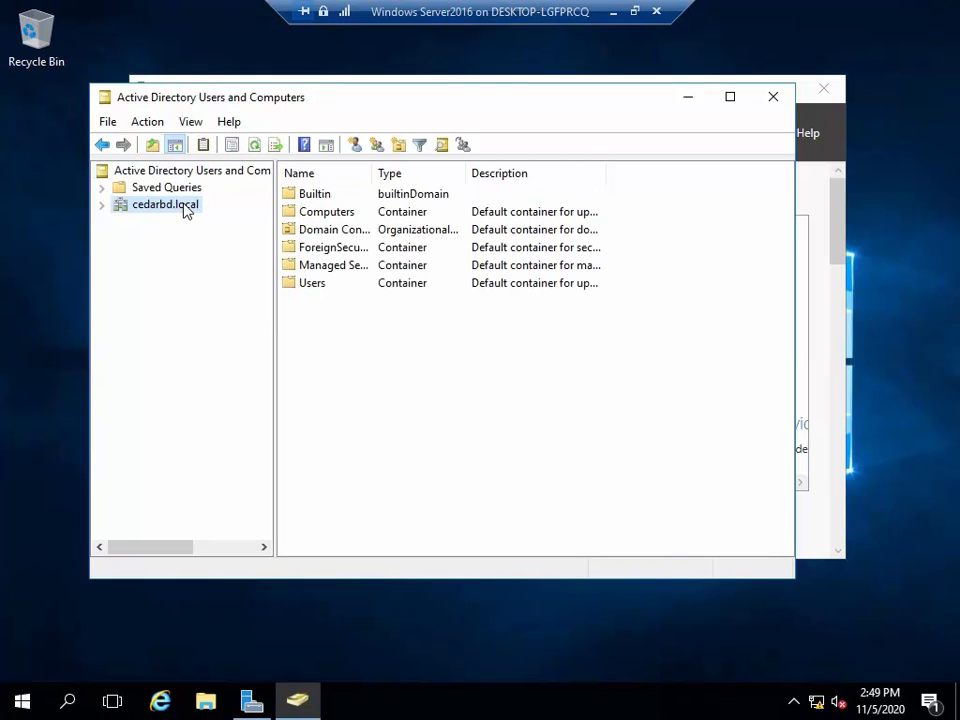
right_click(171, 212)
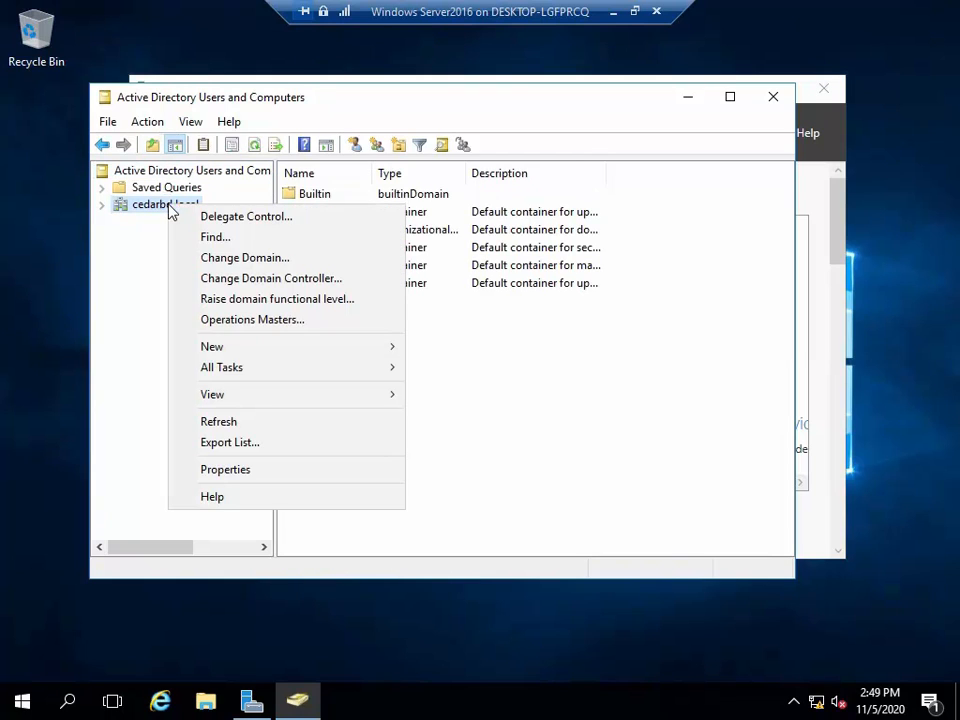
left_click(257, 320)
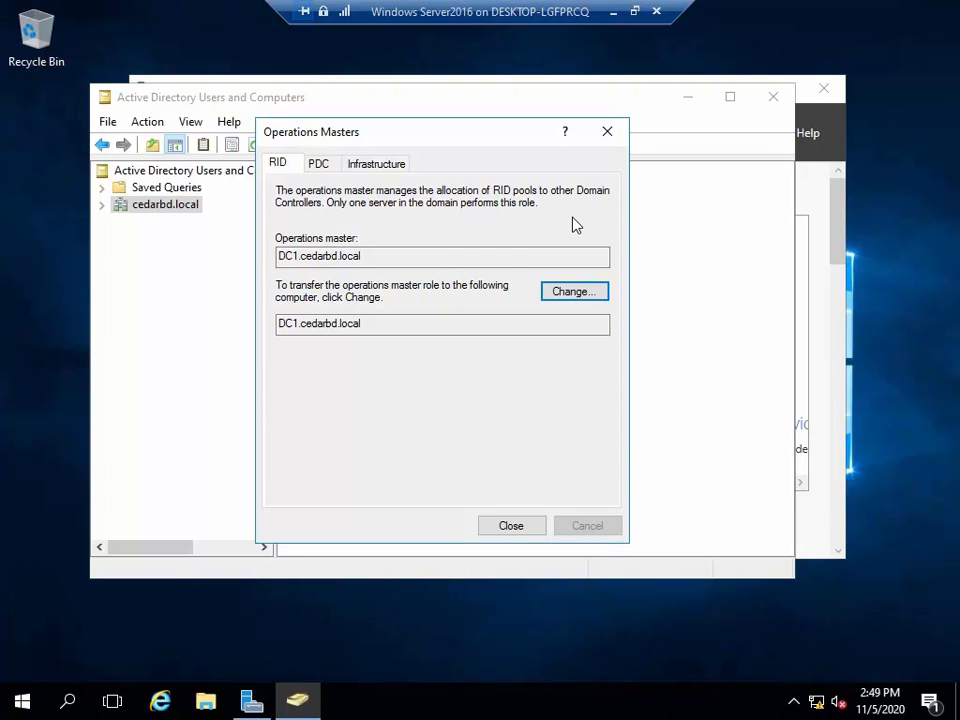
left_click(320, 170)
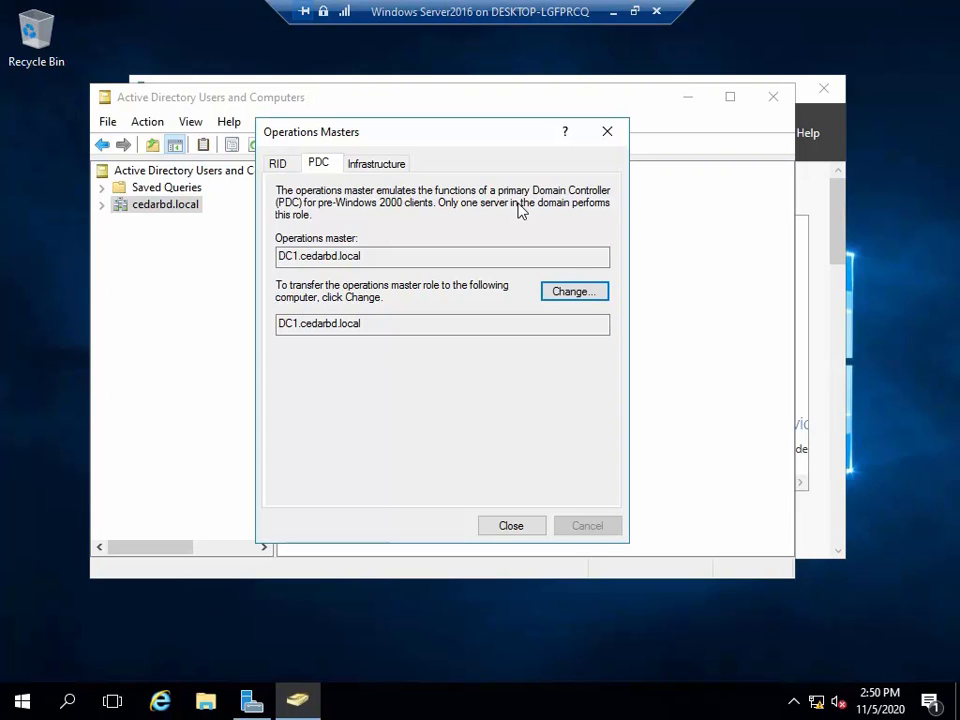
left_click(378, 166)
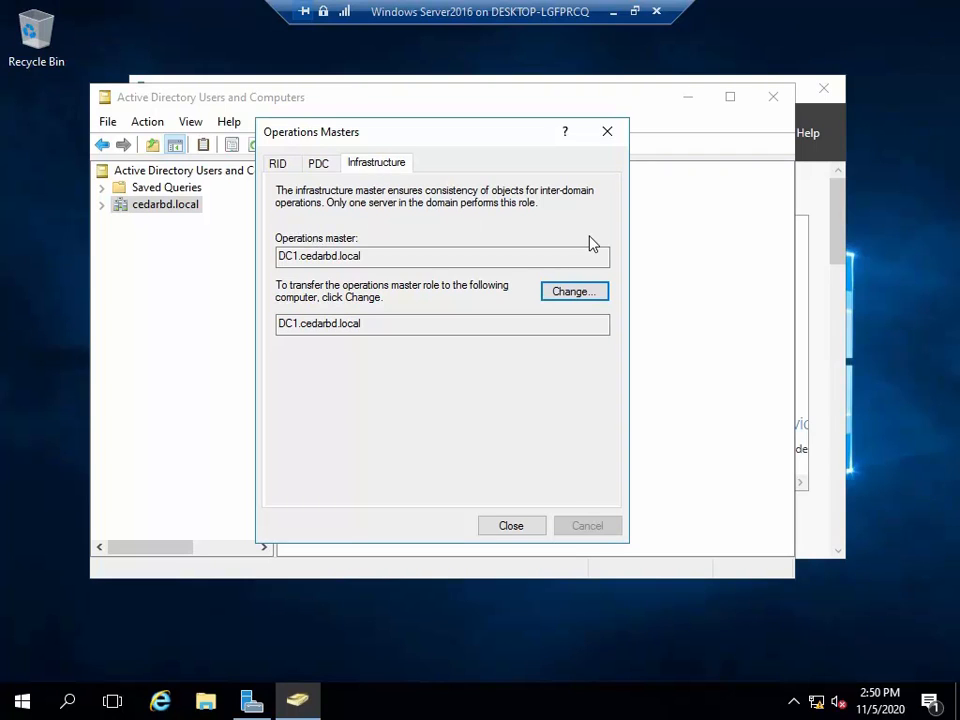
left_click(511, 526)
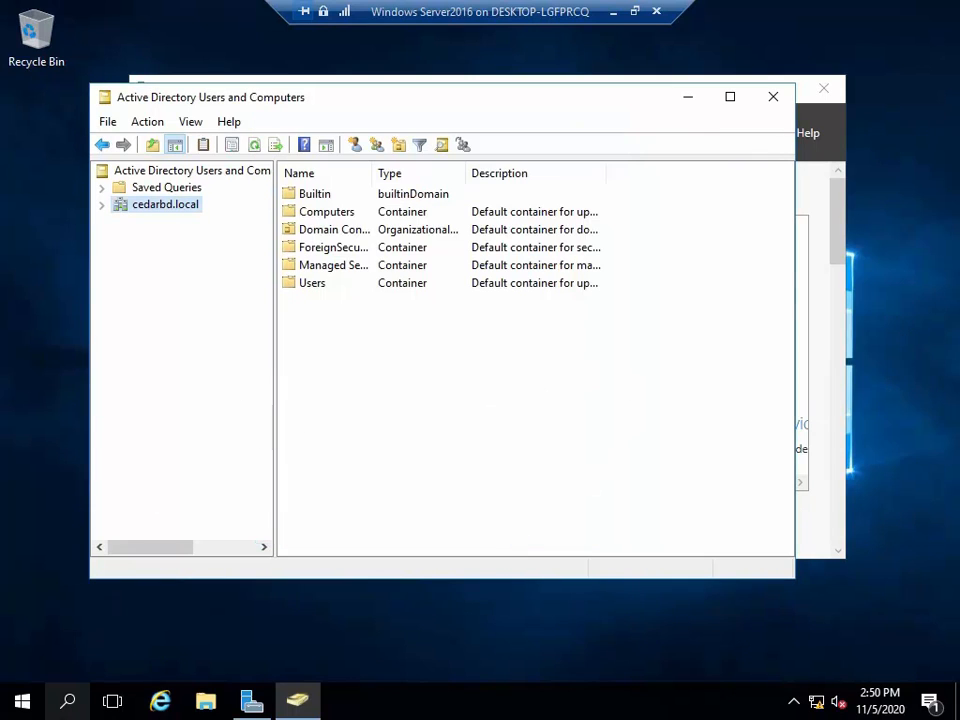
- Open Command Prompt and run netdom query fsmo to list the FSMO role holders
left_click(65, 706)
type("cmd")
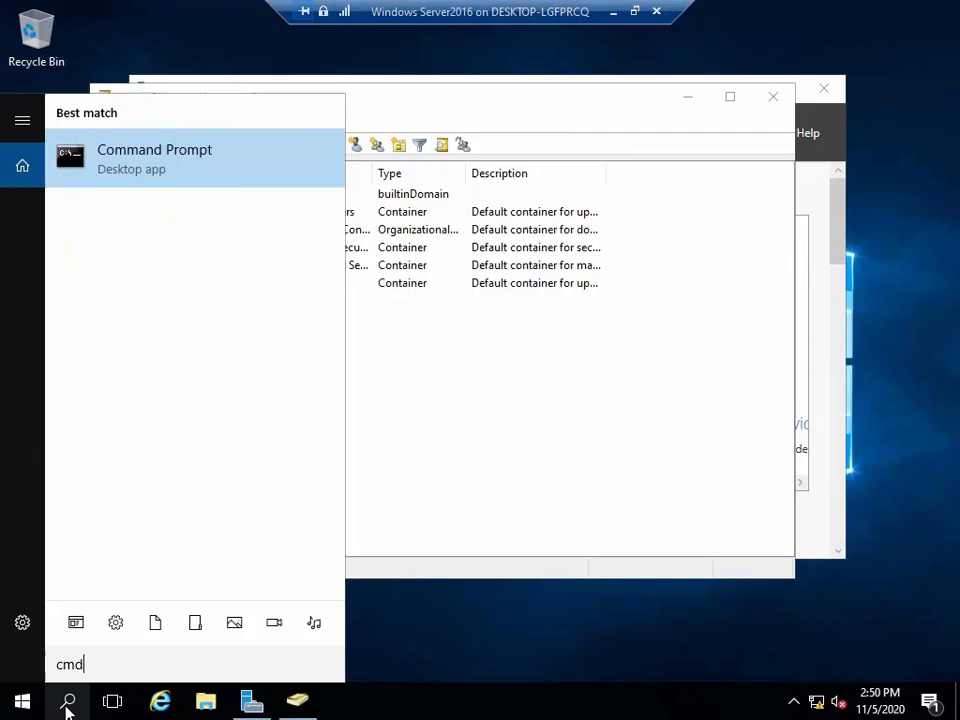
key("Return")
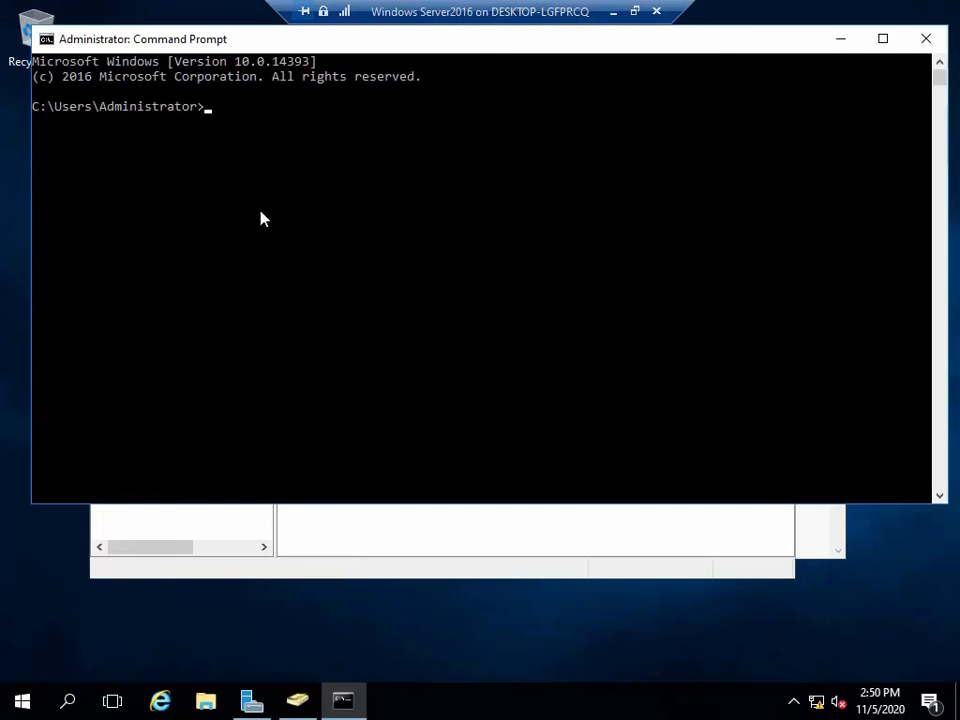
type("net")
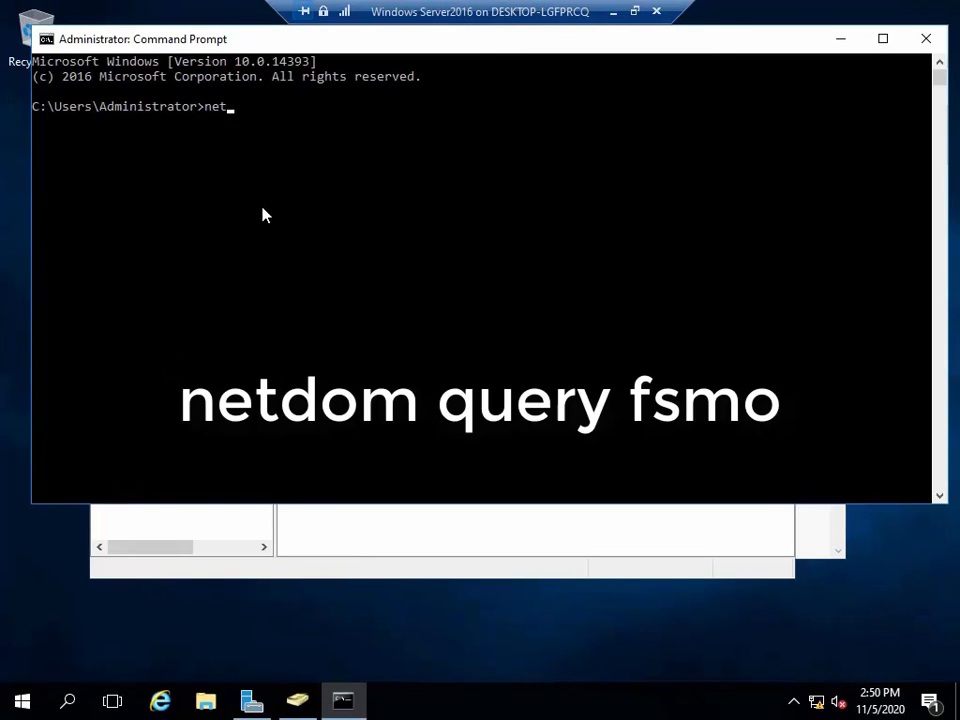
type("dom query fsmo")
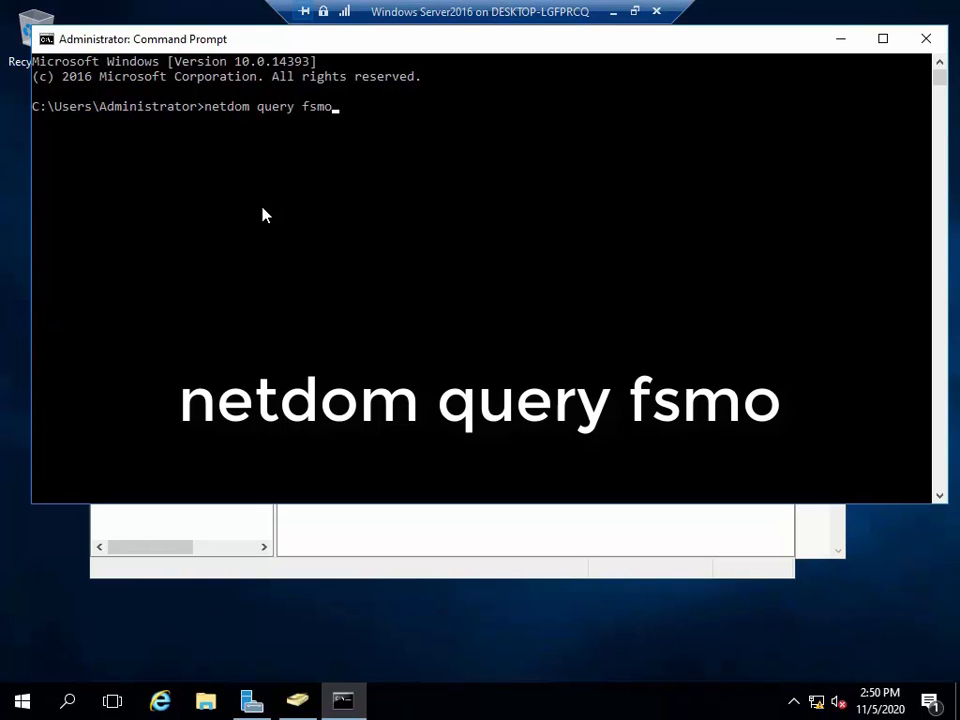
key("Return")
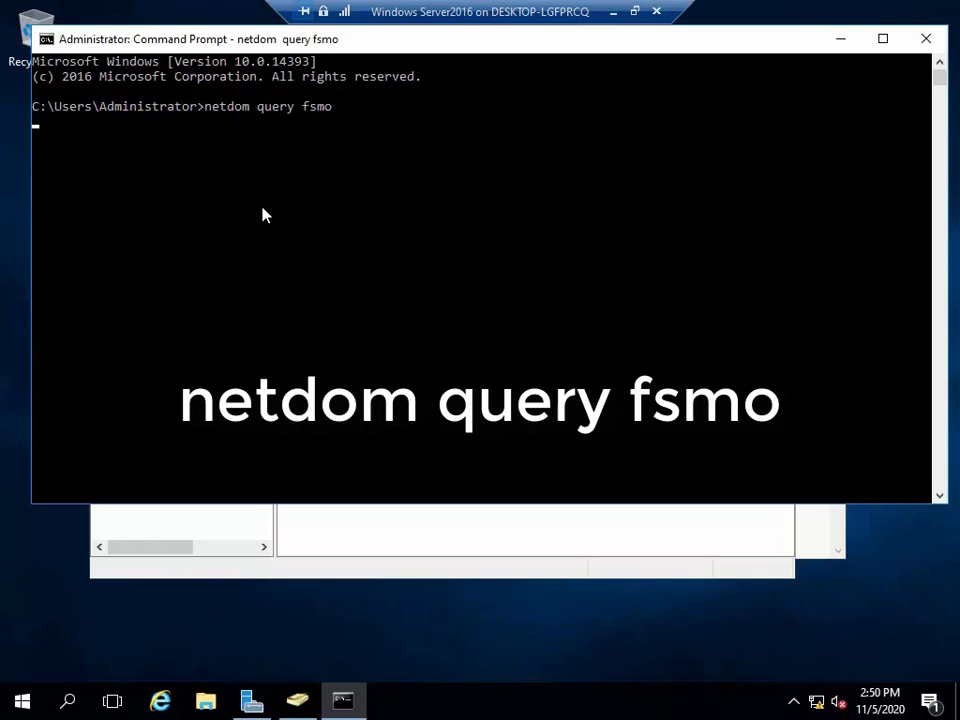